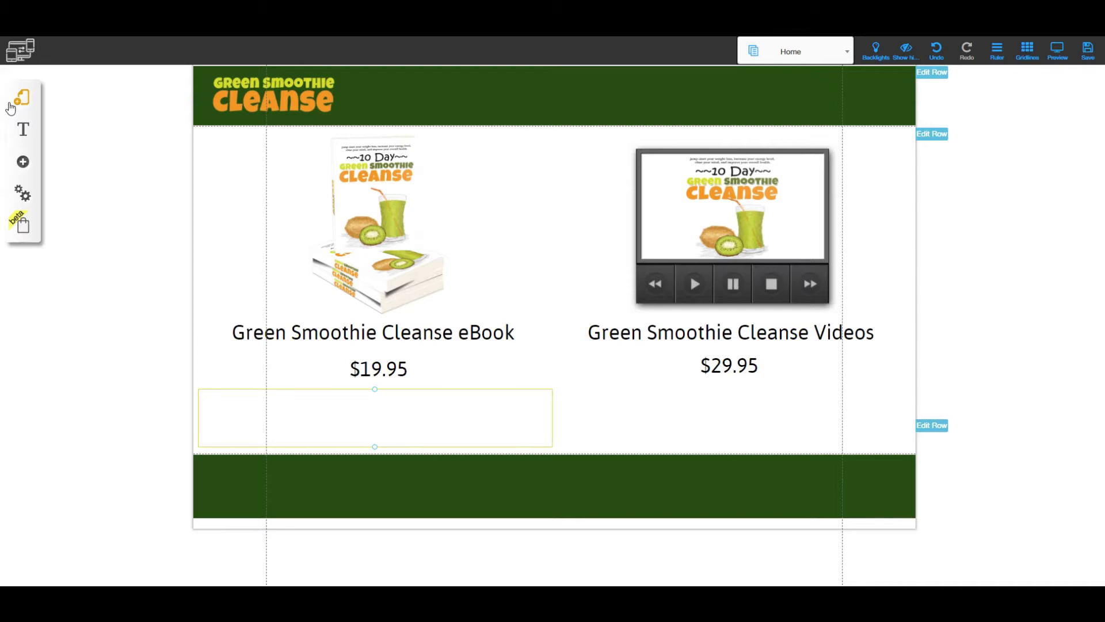
{"action": "left_click", "coordinate": [23, 124]}
{"action": "left_click_drag", "start_coordinate": [23, 124], "coordinate": [686, 368]}
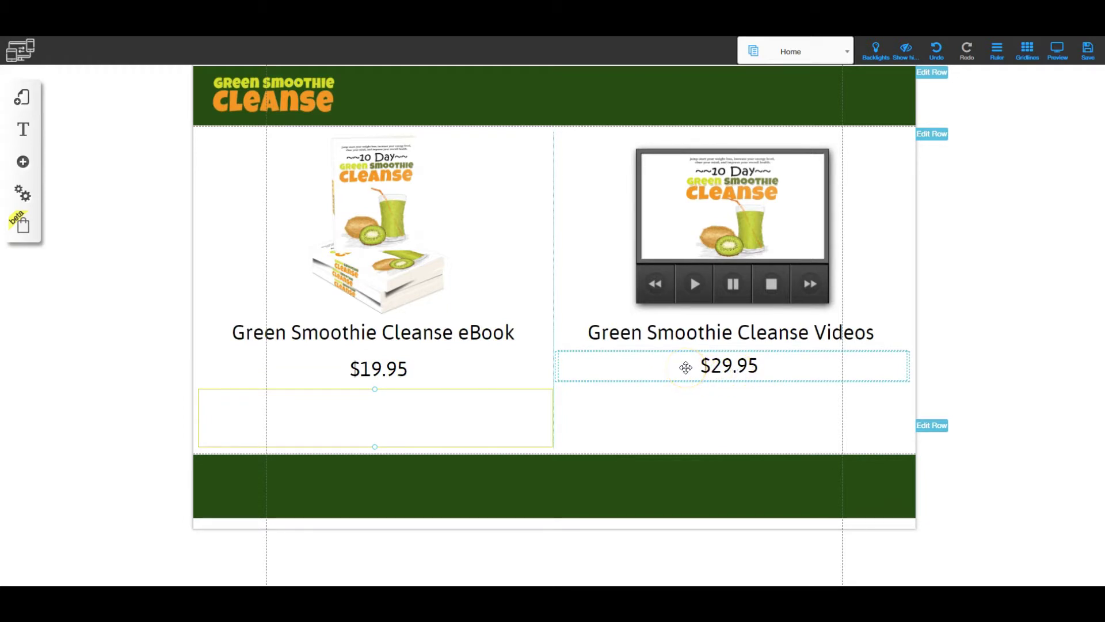
{"action": "left_click_drag", "start_coordinate": [686, 367], "coordinate": [760, 425]}
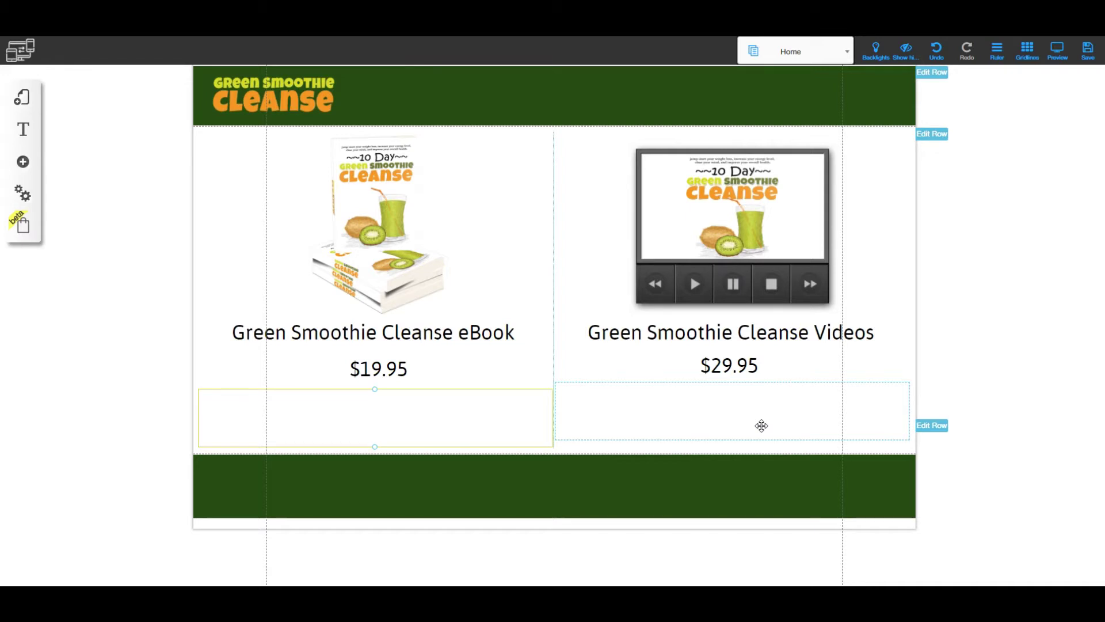
{"action": "left_click_drag", "start_coordinate": [761, 426], "coordinate": [669, 354]}
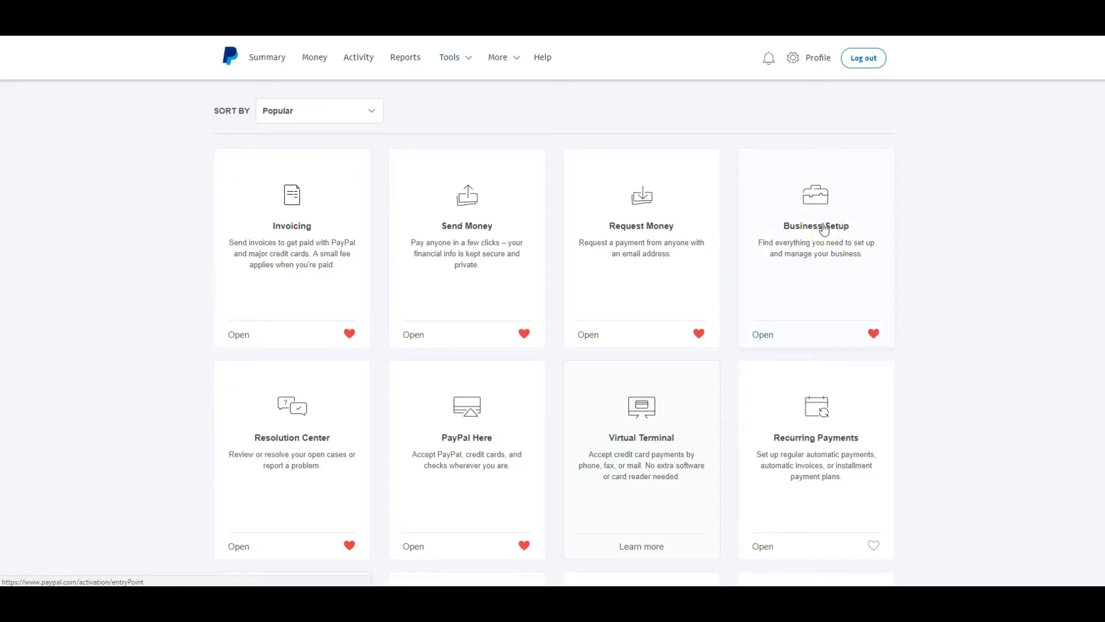
Step: In PayPal, open the PayPal buttons tool from the full tool list and start a new Add to Cart button
{"action": "left_click", "coordinate": [455, 57]}
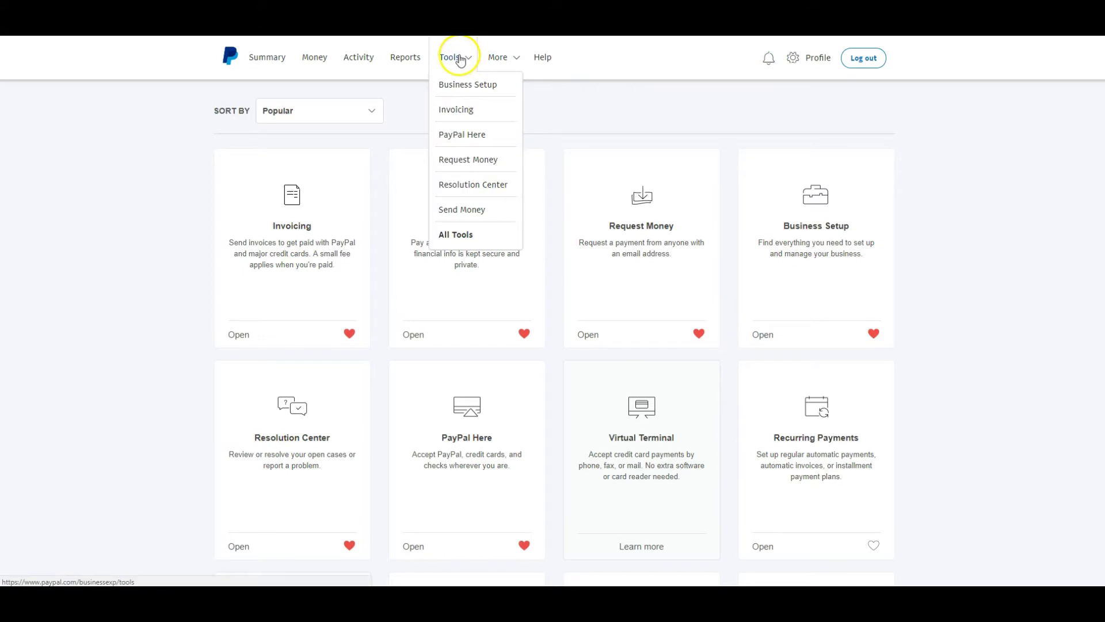
{"action": "left_click", "coordinate": [460, 236]}
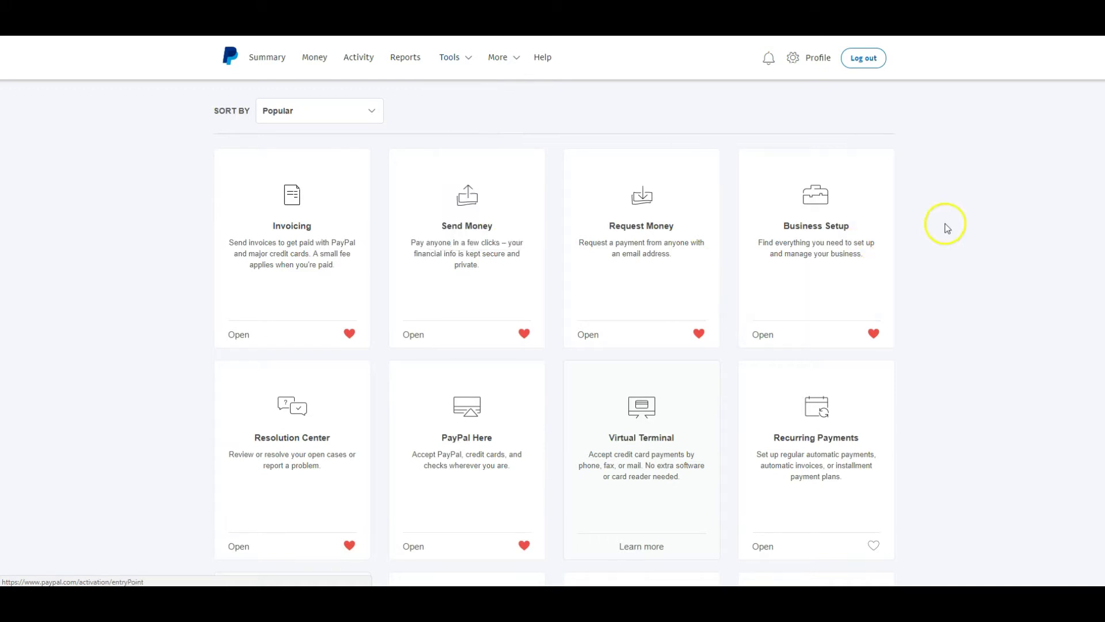
{"action": "scroll", "coordinate": [556, 414], "scroll_direction": "down", "scroll_amount": 5}
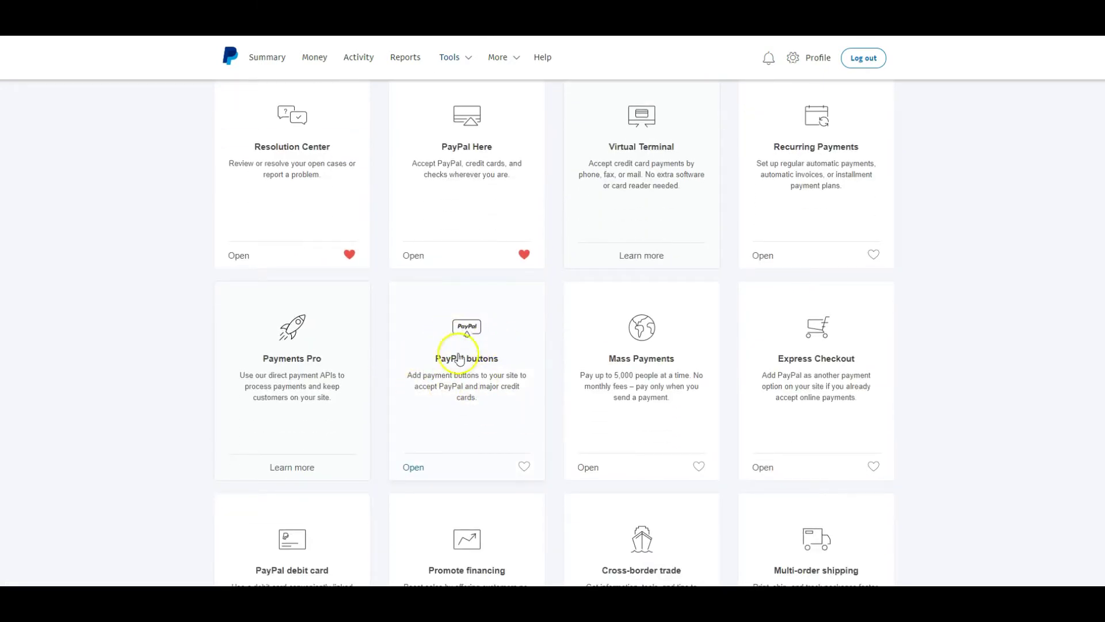
{"action": "left_click", "coordinate": [481, 395]}
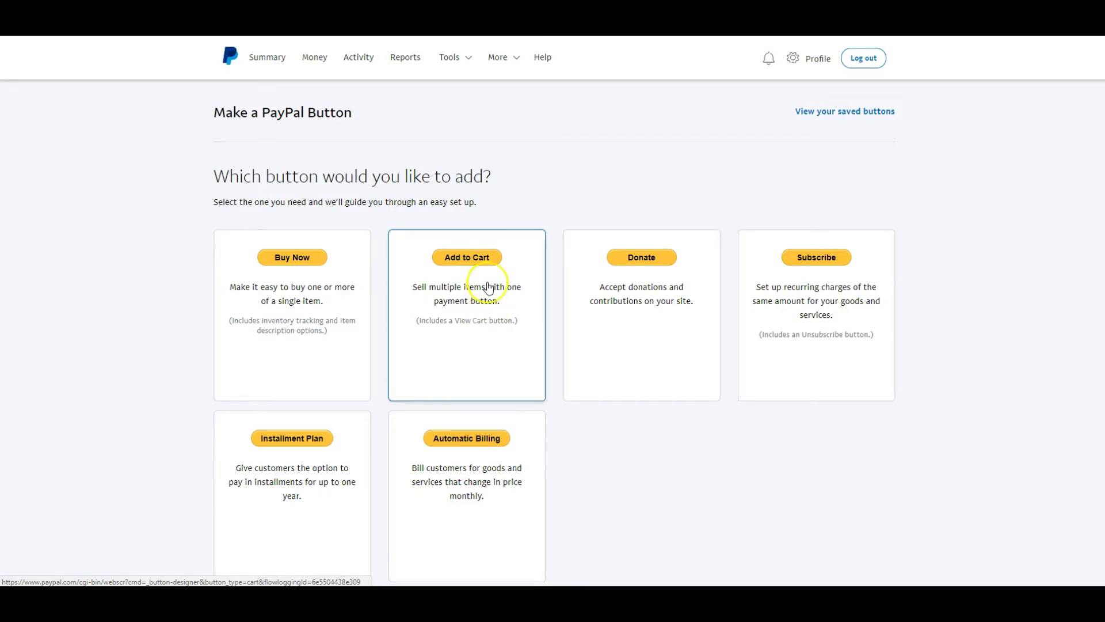
{"action": "left_click", "coordinate": [466, 258]}
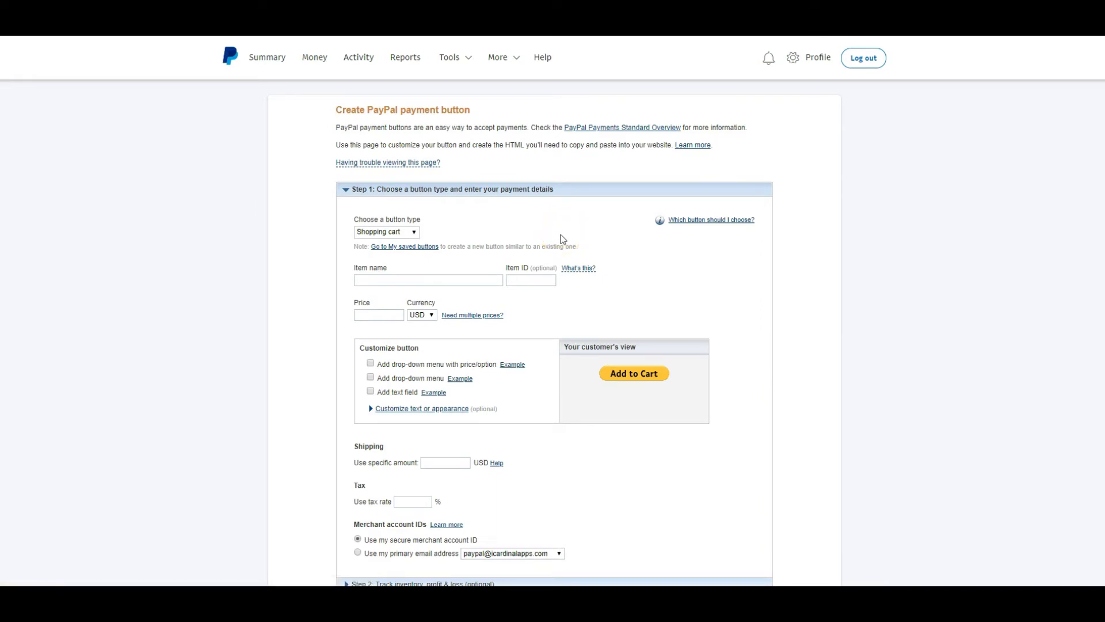
Step: Keep the button type as Shopping cart, name the item GSCEbook and set its price to .10 USD
{"action": "left_click", "coordinate": [385, 231]}
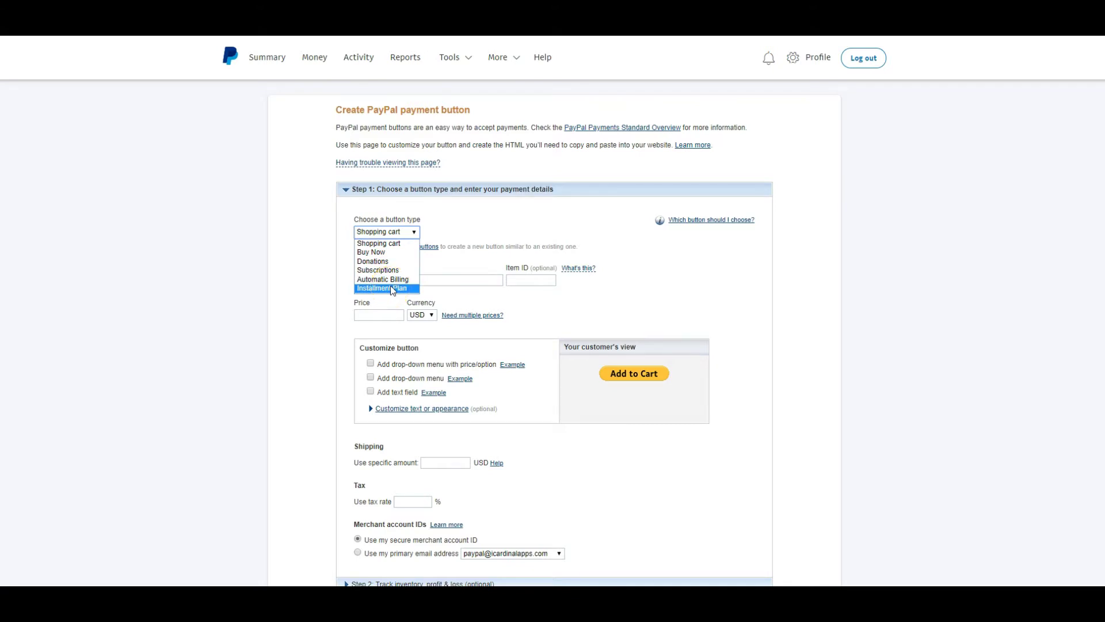
{"action": "left_click", "coordinate": [393, 246]}
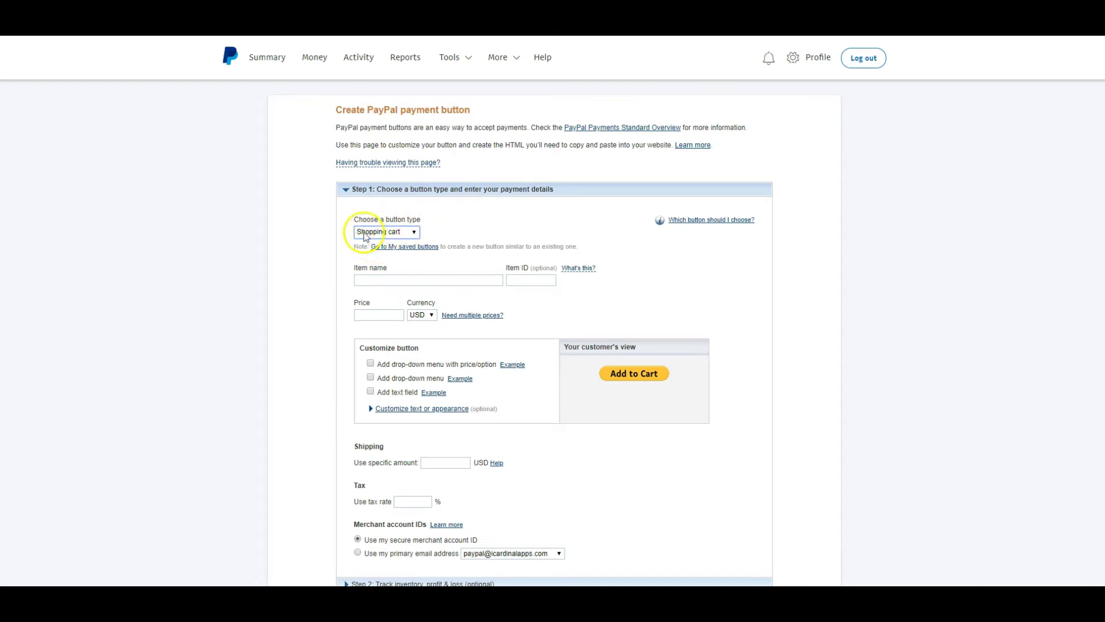
{"action": "left_click", "coordinate": [378, 279]}
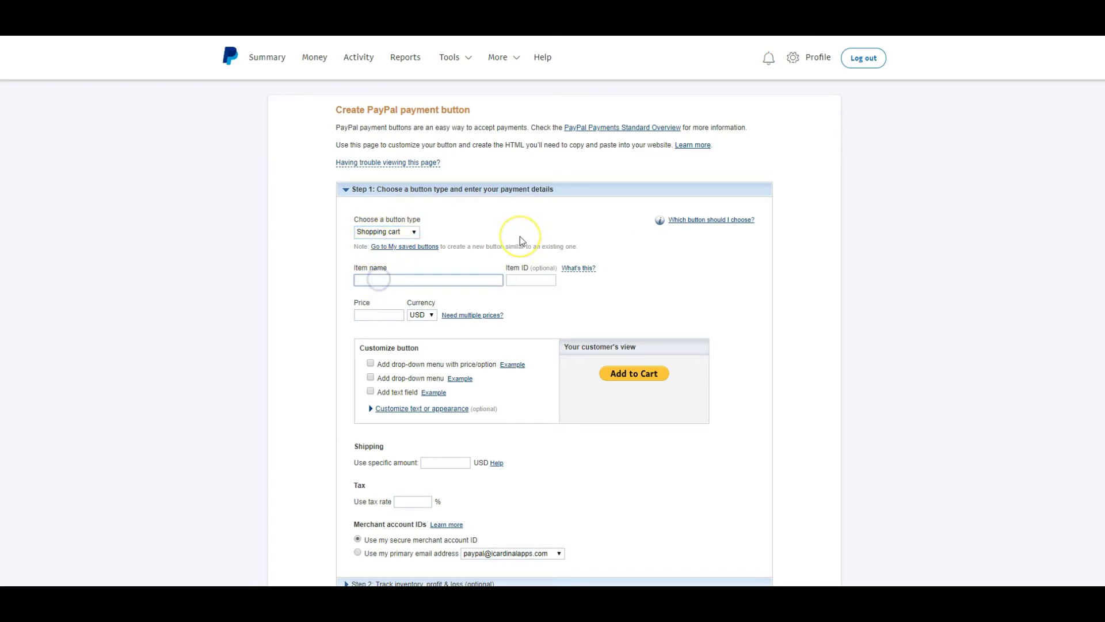
{"action": "type", "text": "GSCEbook"}
{"action": "left_click", "coordinate": [524, 281]}
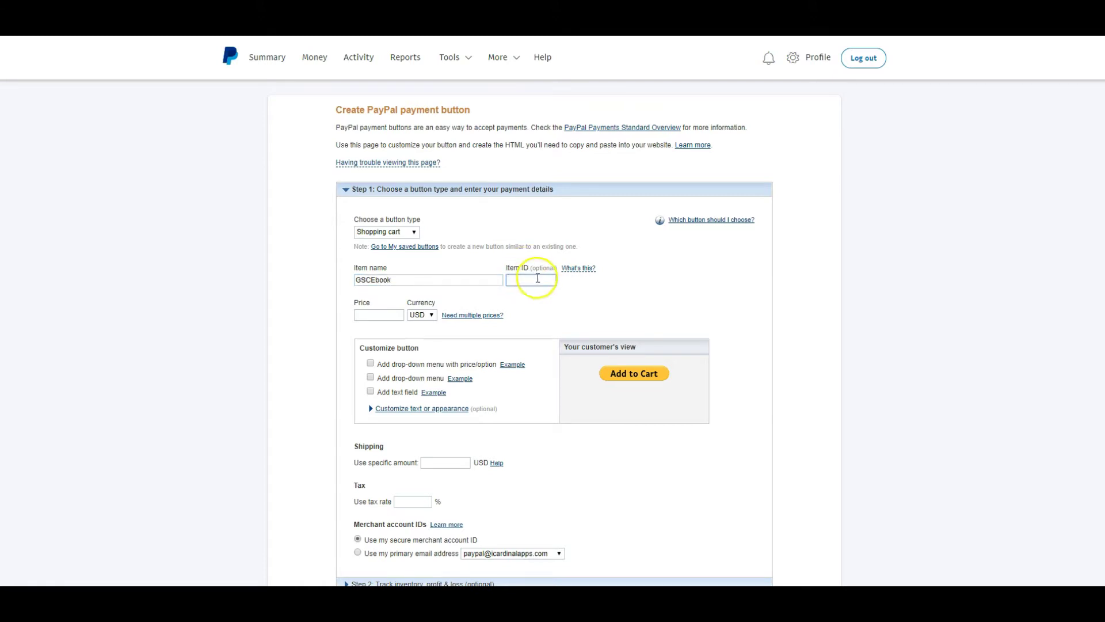
{"action": "left_click", "coordinate": [379, 312]}
{"action": "left_click", "coordinate": [379, 313]}
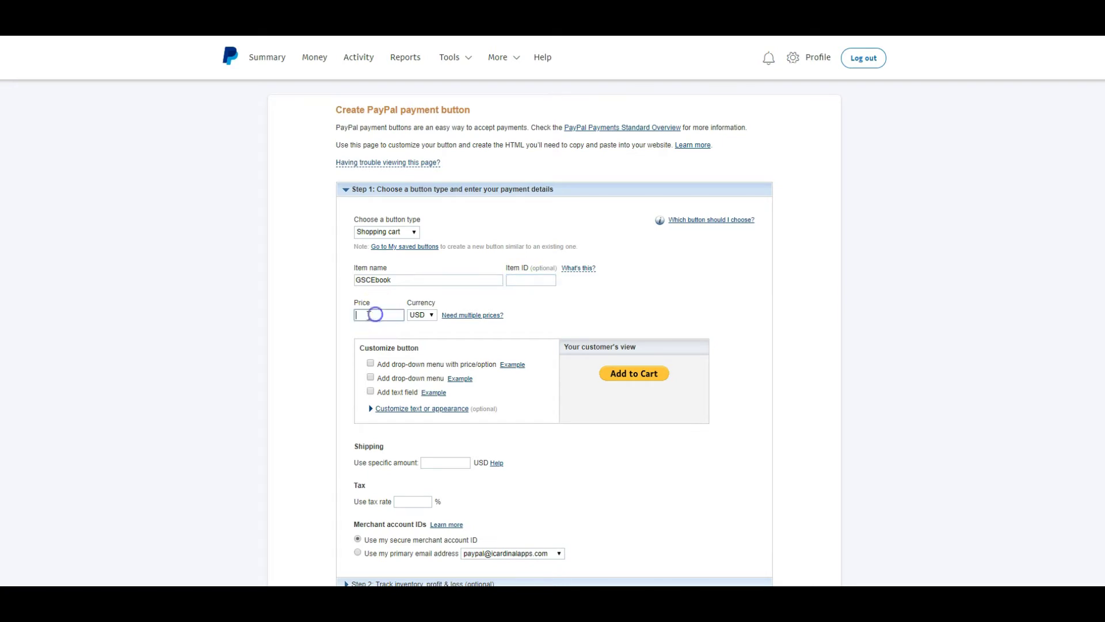
{"action": "left_click", "coordinate": [392, 298]}
{"action": "left_click", "coordinate": [500, 315]}
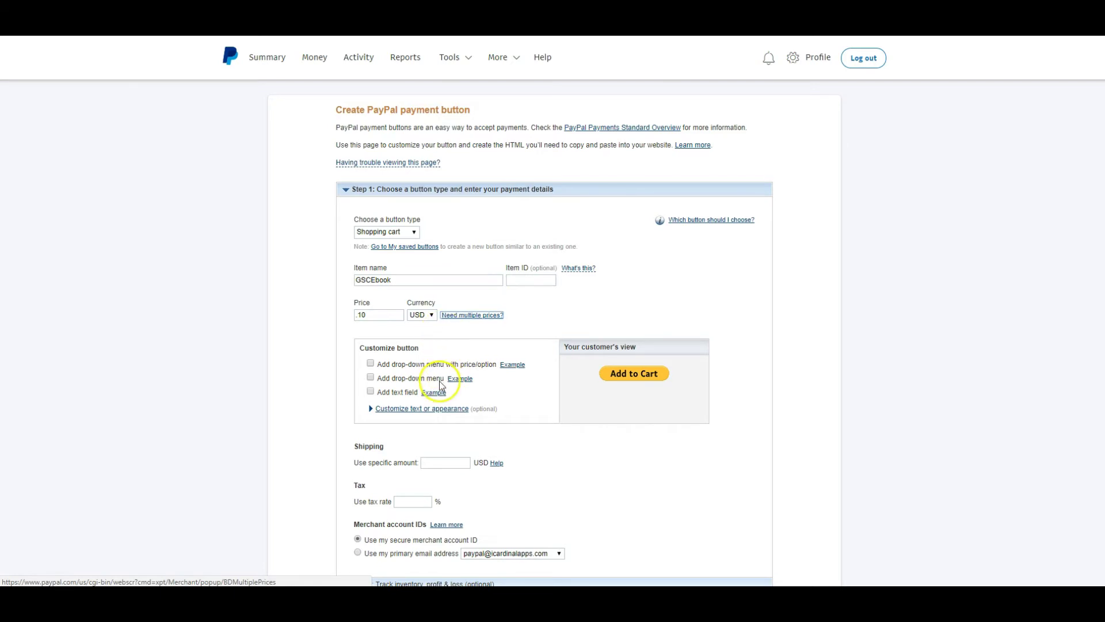
Step: Review the shipping, tax and merchant account settings and the optional inventory, profit and loss tracking section
{"action": "scroll", "coordinate": [441, 374], "scroll_direction": "down", "scroll_amount": 2}
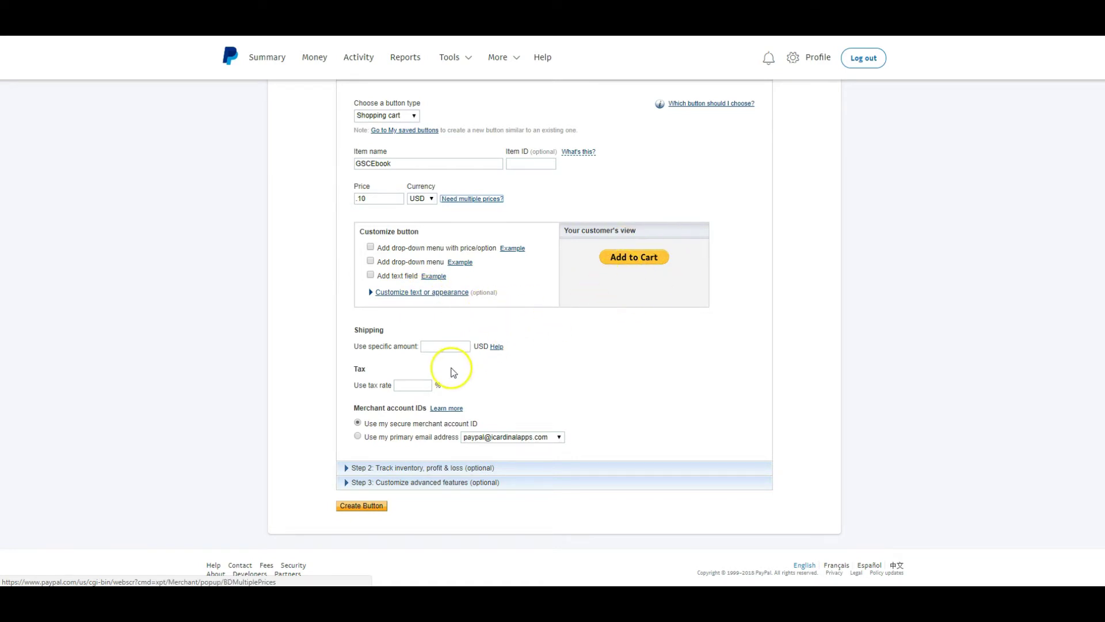
{"action": "scroll", "coordinate": [426, 345], "scroll_direction": "down", "scroll_amount": 1}
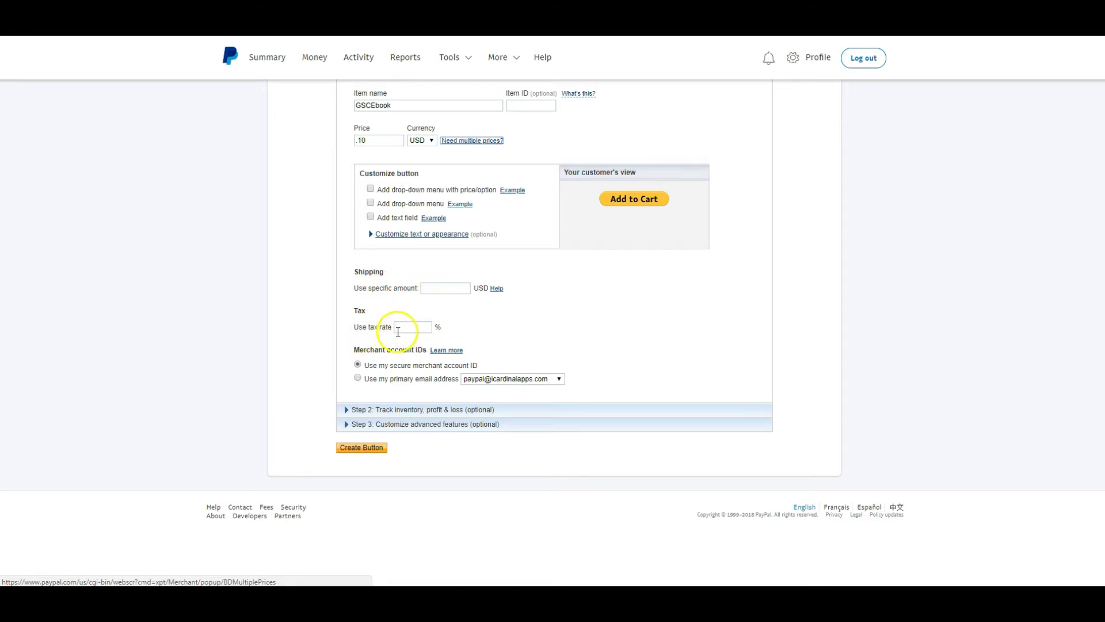
{"action": "scroll", "coordinate": [432, 357], "scroll_direction": "down", "scroll_amount": 2}
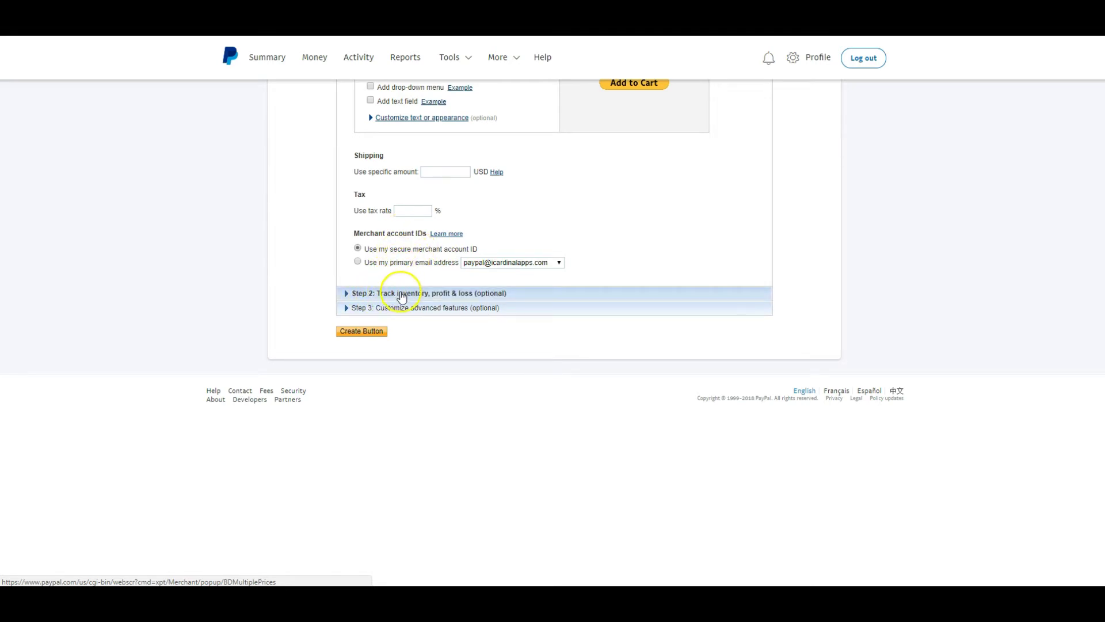
{"action": "left_click", "coordinate": [401, 294]}
{"action": "scroll", "coordinate": [402, 230], "scroll_direction": "down", "scroll_amount": 5}
{"action": "scroll", "coordinate": [425, 270], "scroll_direction": "up", "scroll_amount": 5}
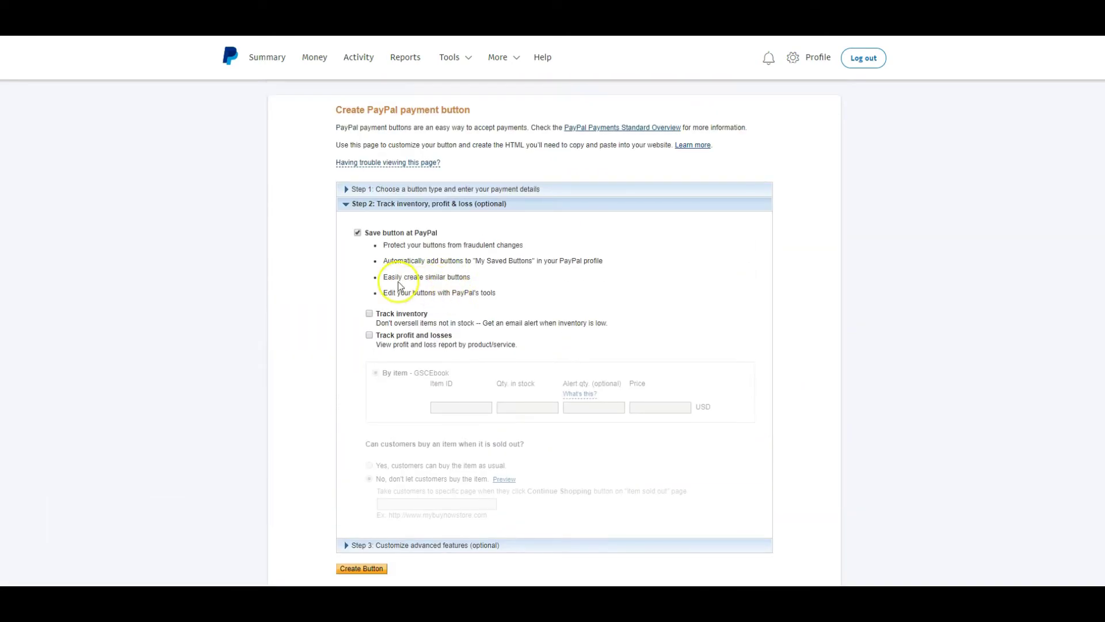
{"action": "left_click", "coordinate": [355, 205]}
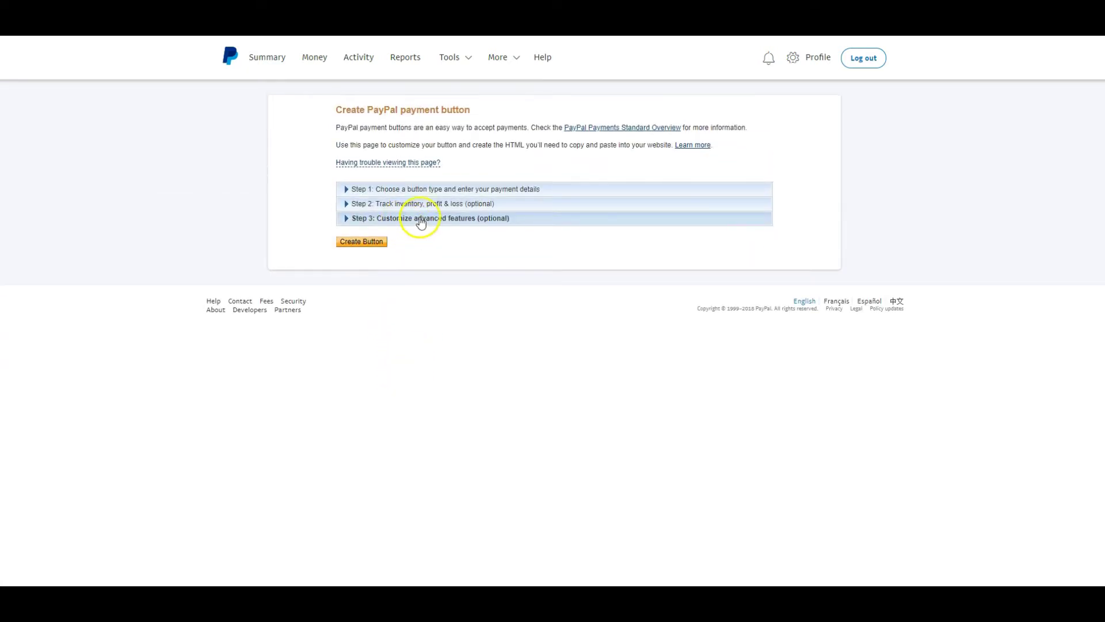
Step: In the advanced features, disallow special instructions from customers and turn off the shipping address requirement
{"action": "left_click", "coordinate": [421, 219]}
{"action": "scroll", "coordinate": [421, 348], "scroll_direction": "down", "scroll_amount": 2}
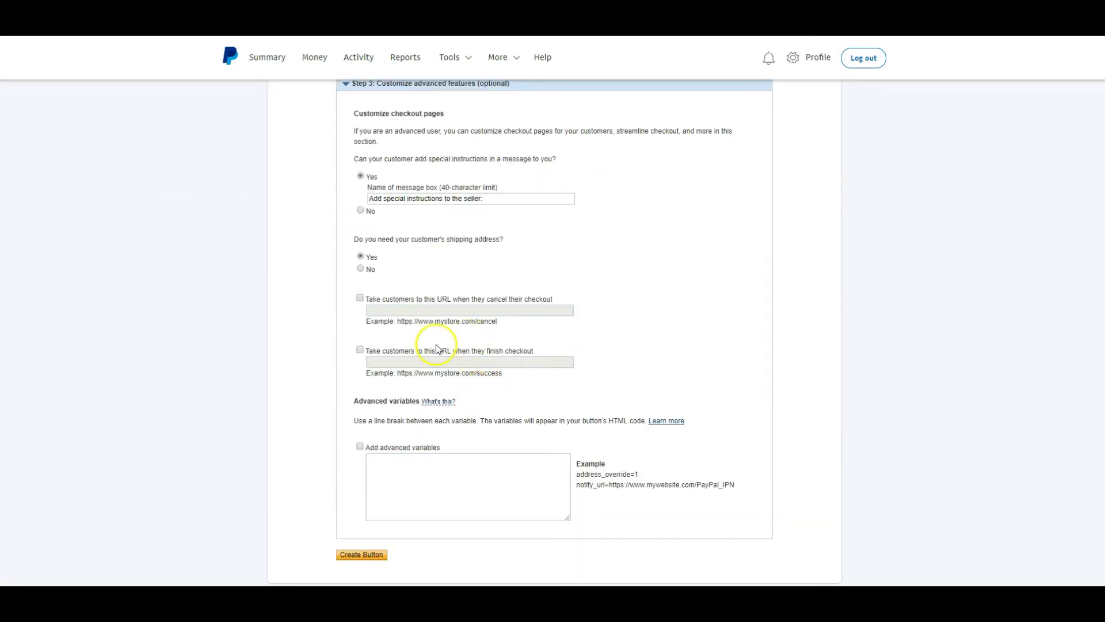
{"action": "scroll", "coordinate": [435, 345], "scroll_direction": "up", "scroll_amount": 1}
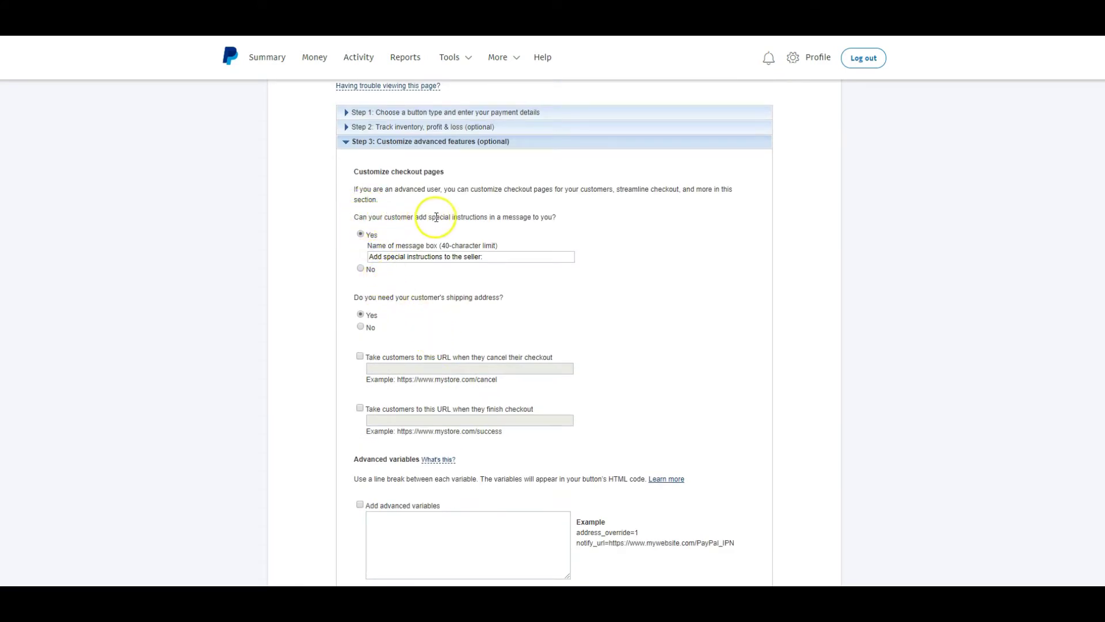
{"action": "left_click", "coordinate": [360, 268]}
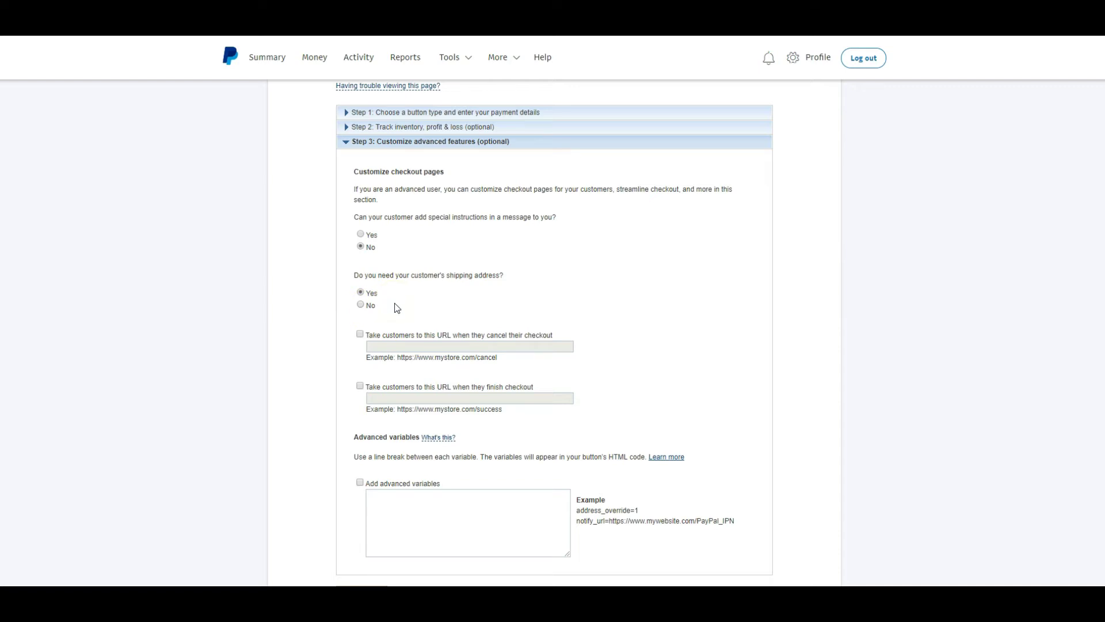
{"action": "left_click", "coordinate": [369, 306]}
{"action": "left_click", "coordinate": [360, 385]}
{"action": "left_click", "coordinate": [412, 397]}
{"action": "key", "text": "ctrl+v"}
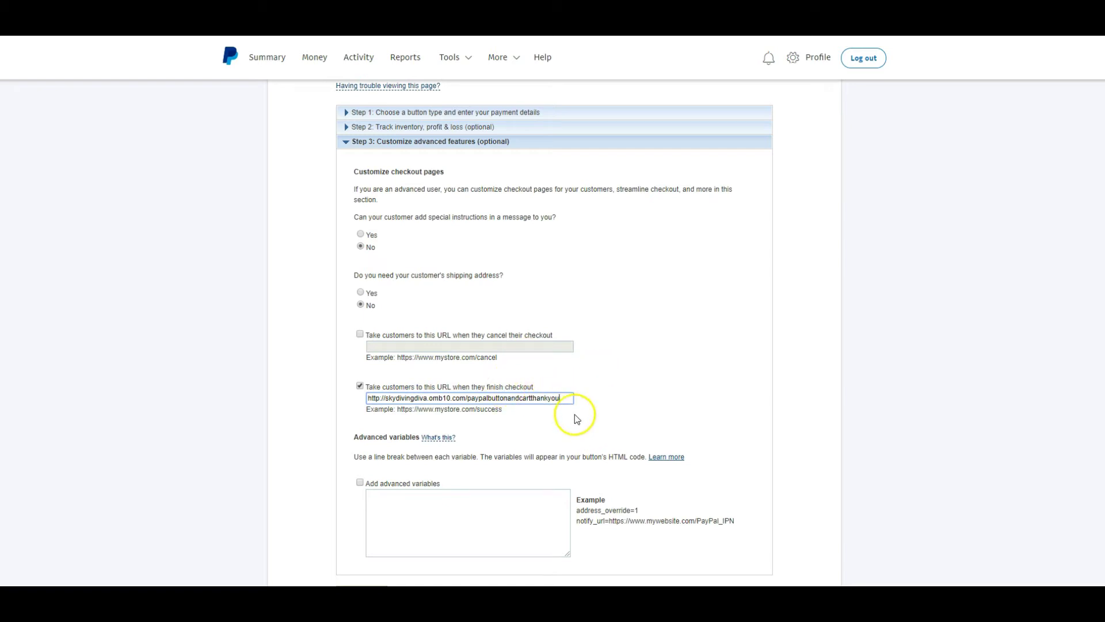
{"action": "left_click", "coordinate": [533, 397]}
{"action": "type", "text": "/"}
{"action": "left_click", "coordinate": [360, 386]}
{"action": "left_click", "coordinate": [359, 386]}
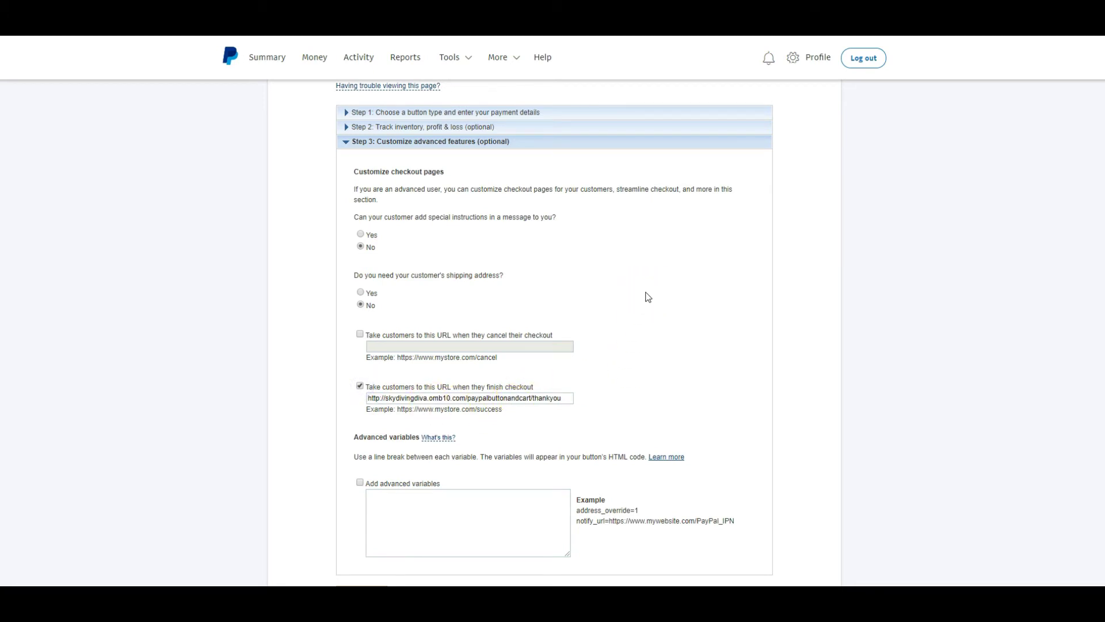
Step: Create the ebook's Add to Cart button and copy its website HTML code
{"action": "scroll", "coordinate": [475, 414], "scroll_direction": "down", "scroll_amount": 2}
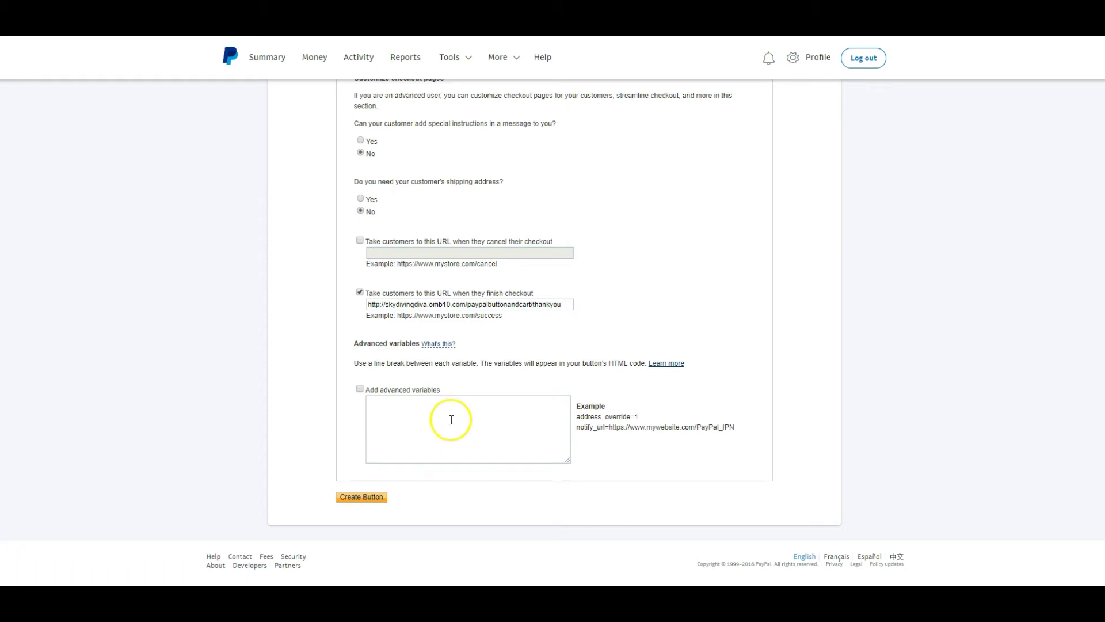
{"action": "left_click", "coordinate": [361, 499]}
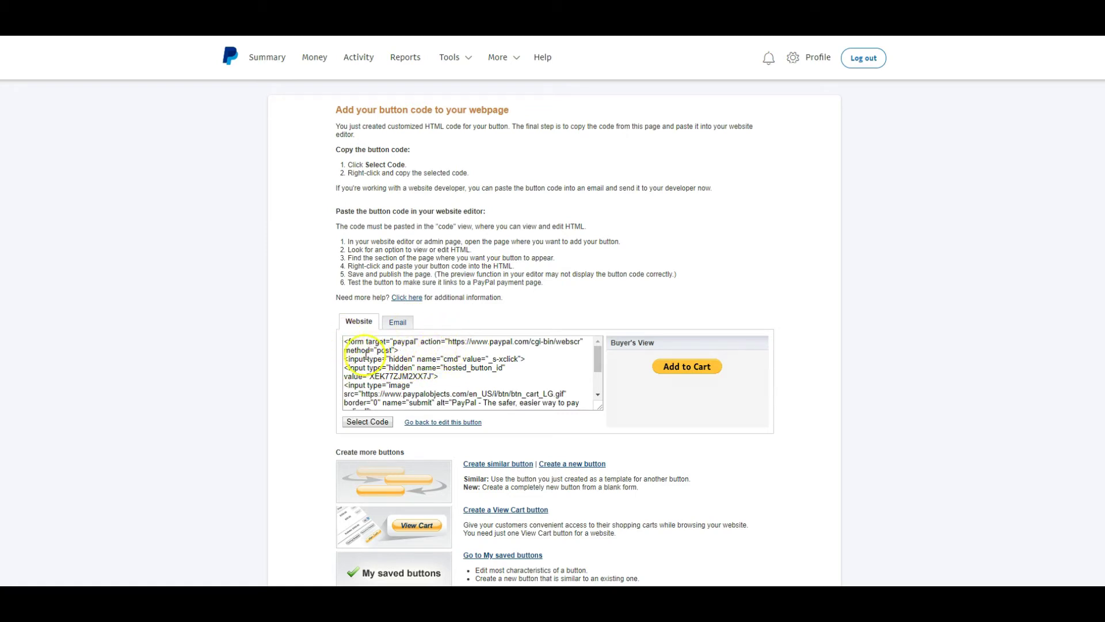
{"action": "left_click", "coordinate": [380, 364]}
{"action": "key", "text": "ctrl+c"}
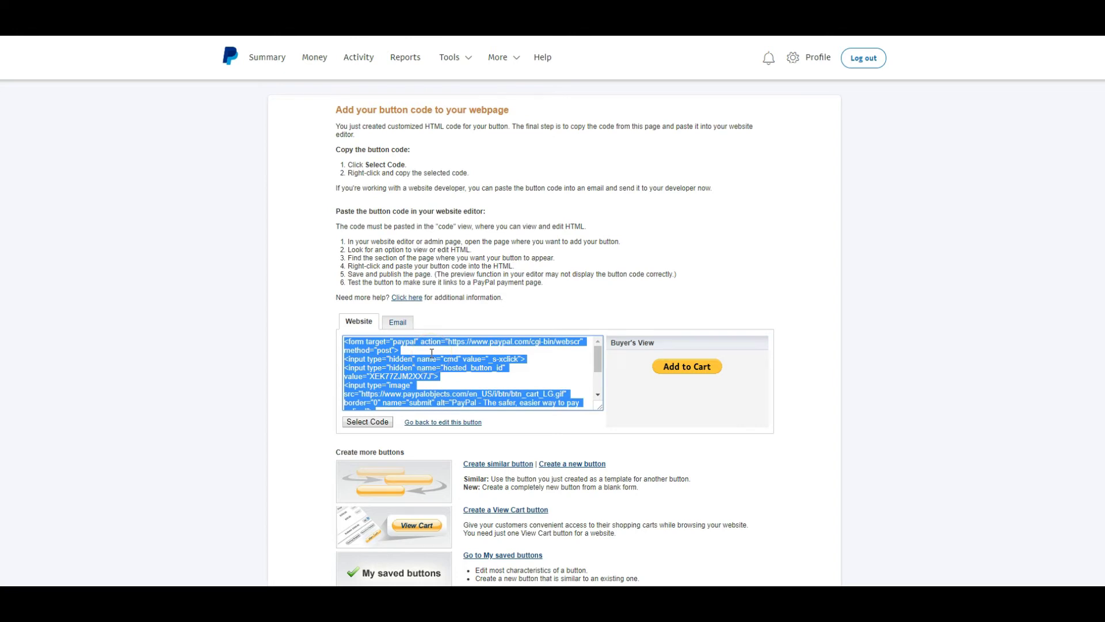
Step: Open Notepad, paste the ebook button code into a new document and insert a blank line above it
{"action": "key", "text": "super"}
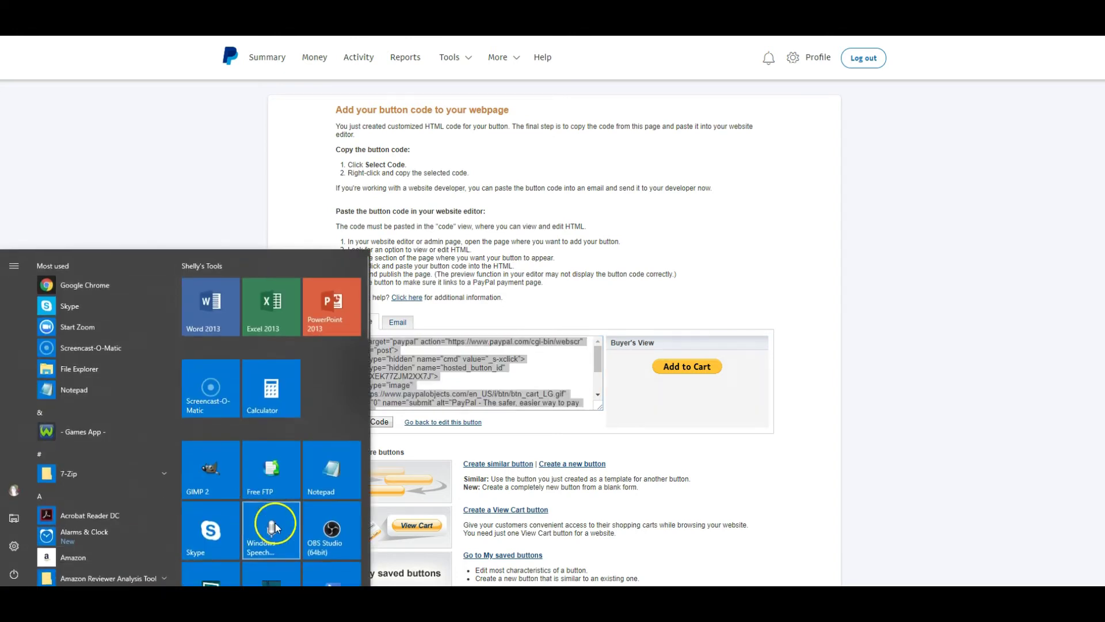
{"action": "left_click", "coordinate": [333, 457]}
{"action": "key", "text": "ctrl+v"}
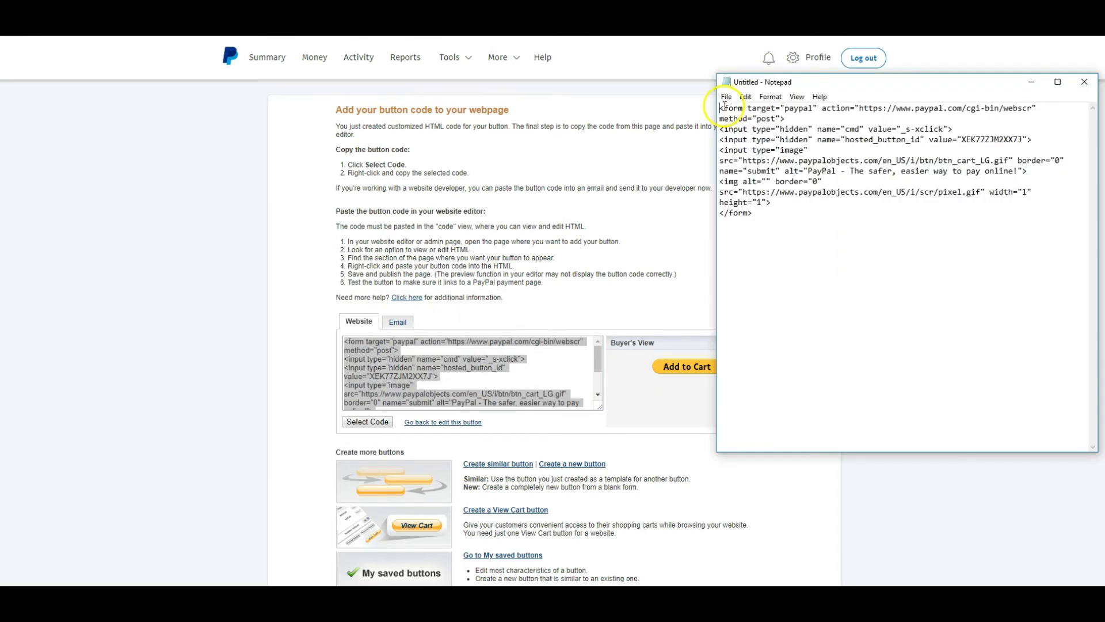
{"action": "key", "text": "Return"}
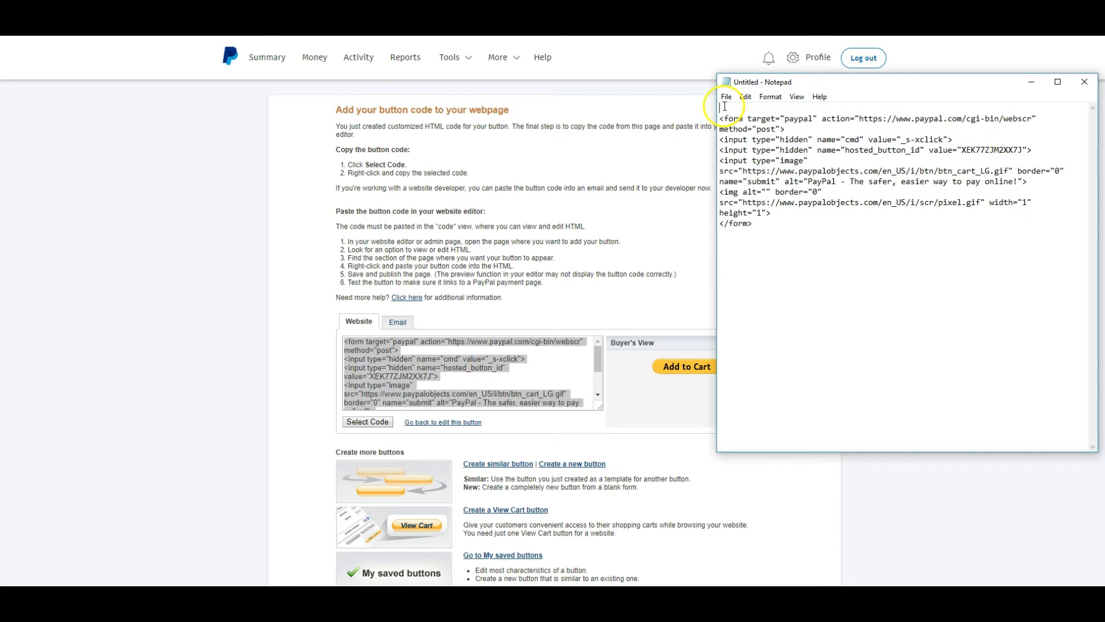
{"action": "left_click_drag", "start_coordinate": [743, 108], "coordinate": [743, 210]}
{"action": "left_click", "coordinate": [751, 227]}
Step: Back in PayPal, create a similar button from the ebook one and rename its item GSCVideos
{"action": "left_click", "coordinate": [459, 217]}
{"action": "scroll", "coordinate": [562, 345], "scroll_direction": "down", "scroll_amount": 2}
{"action": "left_click", "coordinate": [499, 466]}
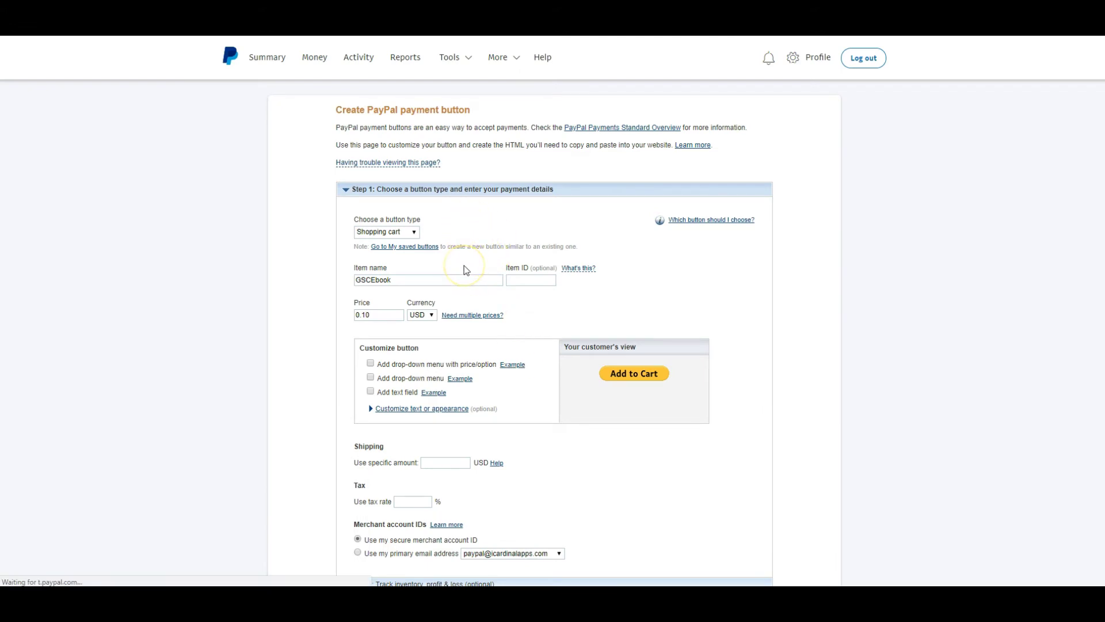
{"action": "left_click_drag", "start_coordinate": [397, 279], "coordinate": [375, 280]}
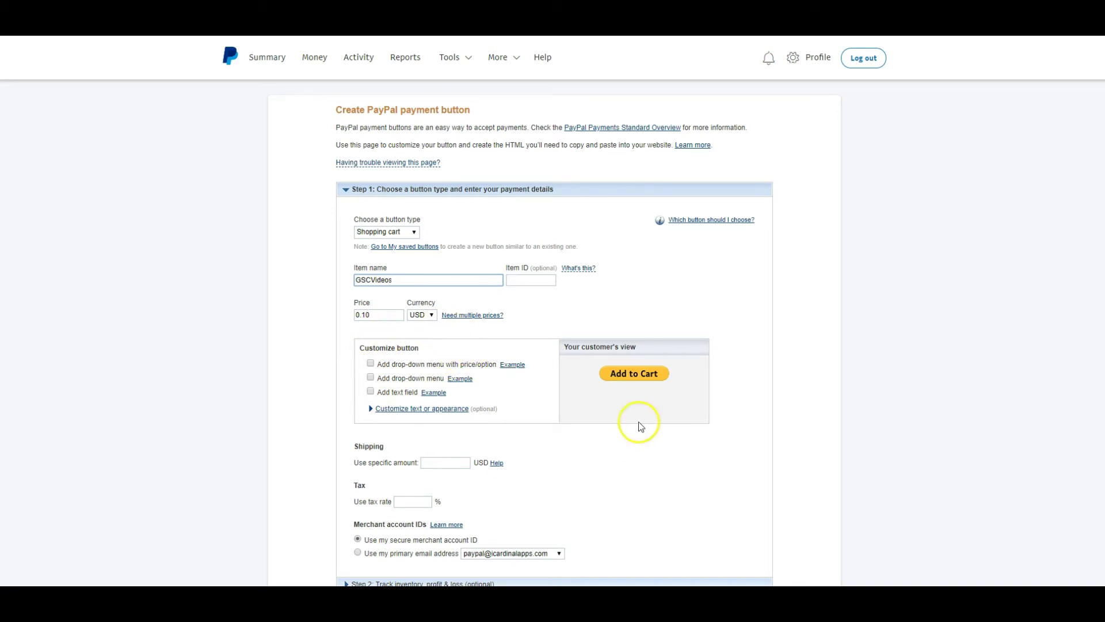
Step: Check the advanced checkout settings carried over to the GSCVideos button and create the button
{"action": "scroll", "coordinate": [523, 503], "scroll_direction": "down", "scroll_amount": 3}
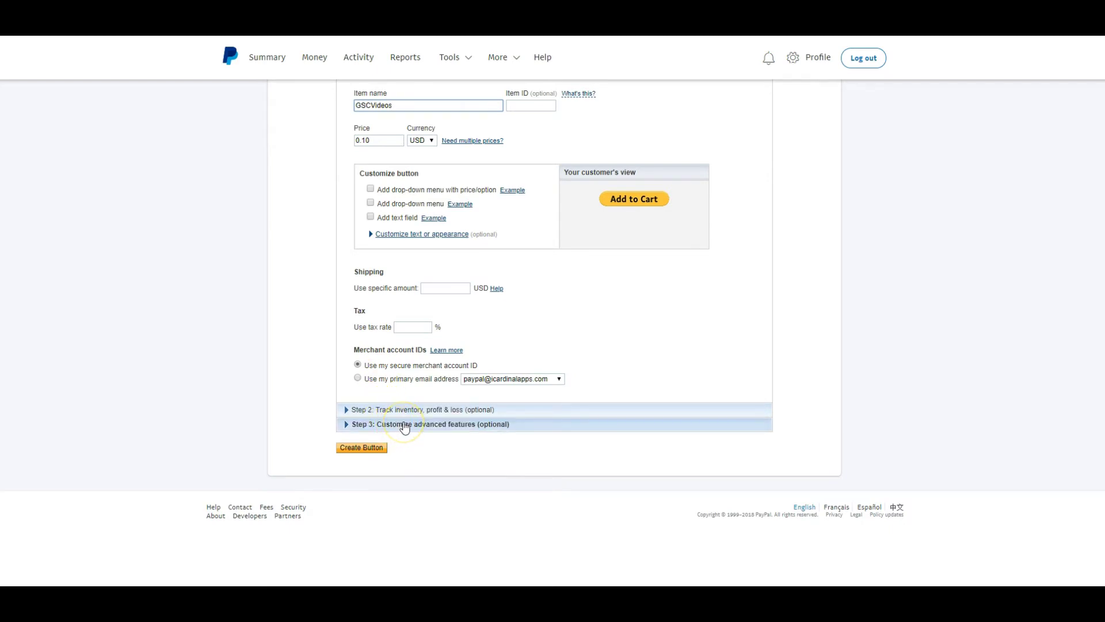
{"action": "left_click", "coordinate": [405, 424]}
{"action": "scroll", "coordinate": [406, 424], "scroll_direction": "down", "scroll_amount": 6}
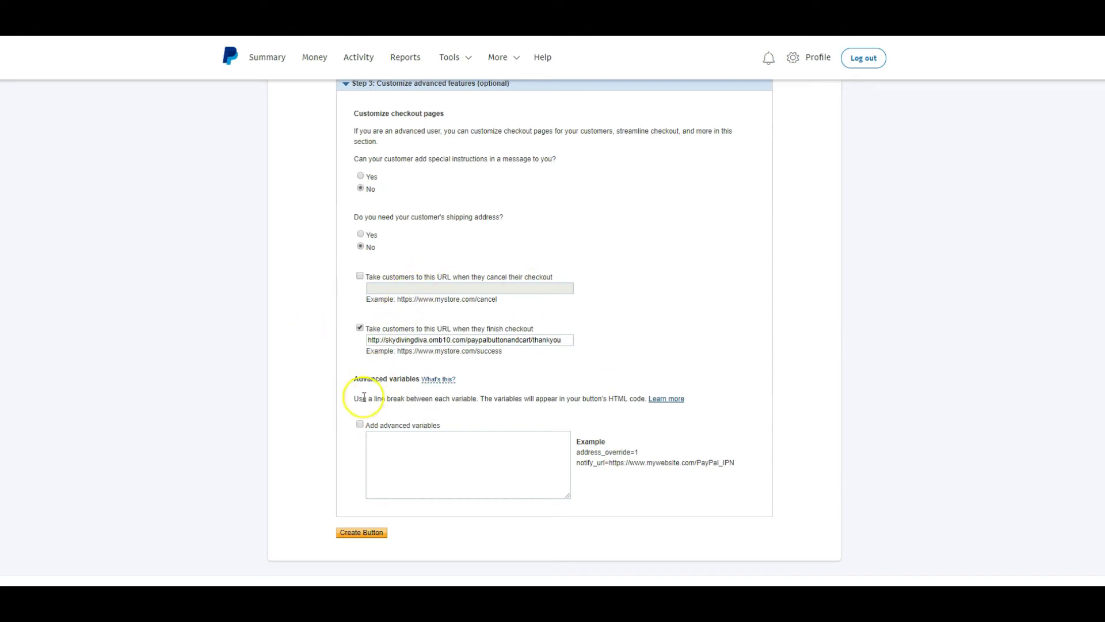
{"action": "left_click", "coordinate": [369, 534]}
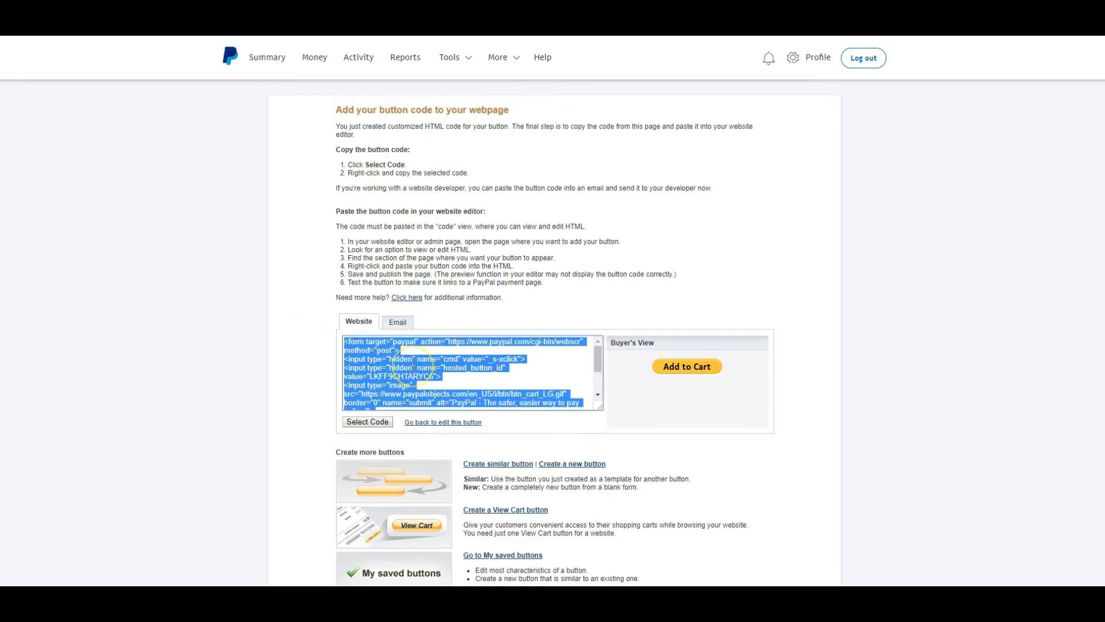
Step: Switch to Notepad, paste the GSCVideos button code under the "videos" heading, and return to PayPal
{"action": "key", "text": "alt+Tab"}
{"action": "left_click", "coordinate": [743, 259]}
{"action": "type", "text": "<form target=\"paypal\" action=\"https://www.paypal.com/cgi-bin/webscr\" method=\"post\"> <input type=\"hidden\" name=\"cmd\" value=\"_s-xclick\"> <input type=\"hidden\" name=\"hosted_button_id\" value=\"LKFF9CHTARYC6\"> <input type=\"image\" src=\"https://www.paypalobjects.com/en_US/i/btn/btn_cart_LG.gif\" border=\"0\" name=\"submit\" alt=\"PayPal - The safer, easier way to pay online!\"> <img alt=\"\" border=\"0\" src=\"https://www.paypalobjects.com/en_US/i/scr/pixel.gif\" width=\"1\" height=\"1\"> </form>"}
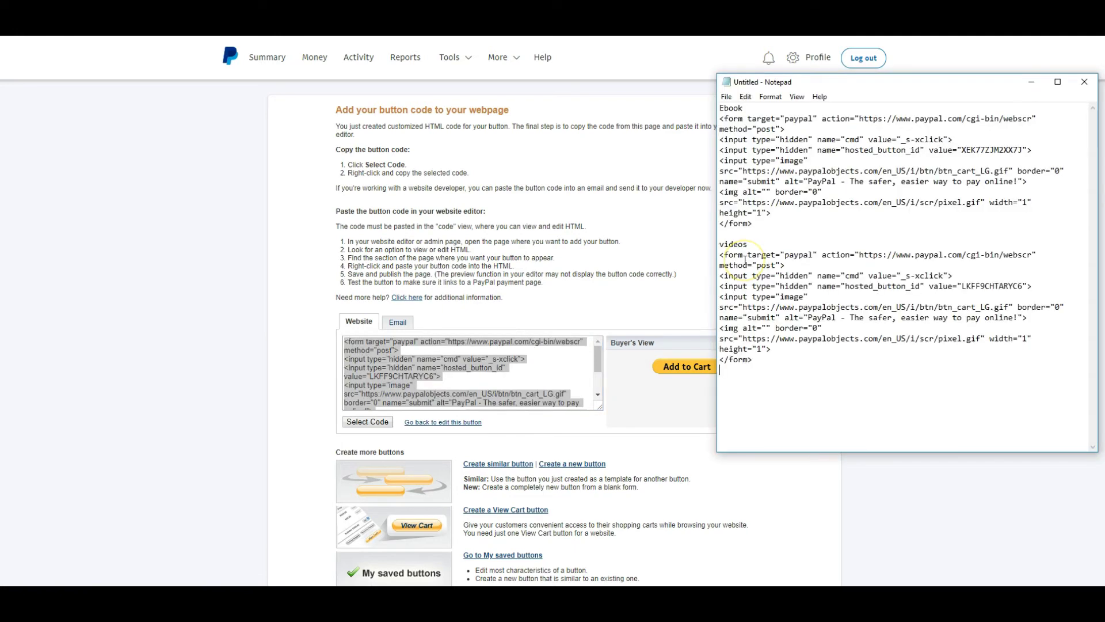
{"action": "left_click", "coordinate": [638, 420]}
{"action": "left_click", "coordinate": [439, 371]}
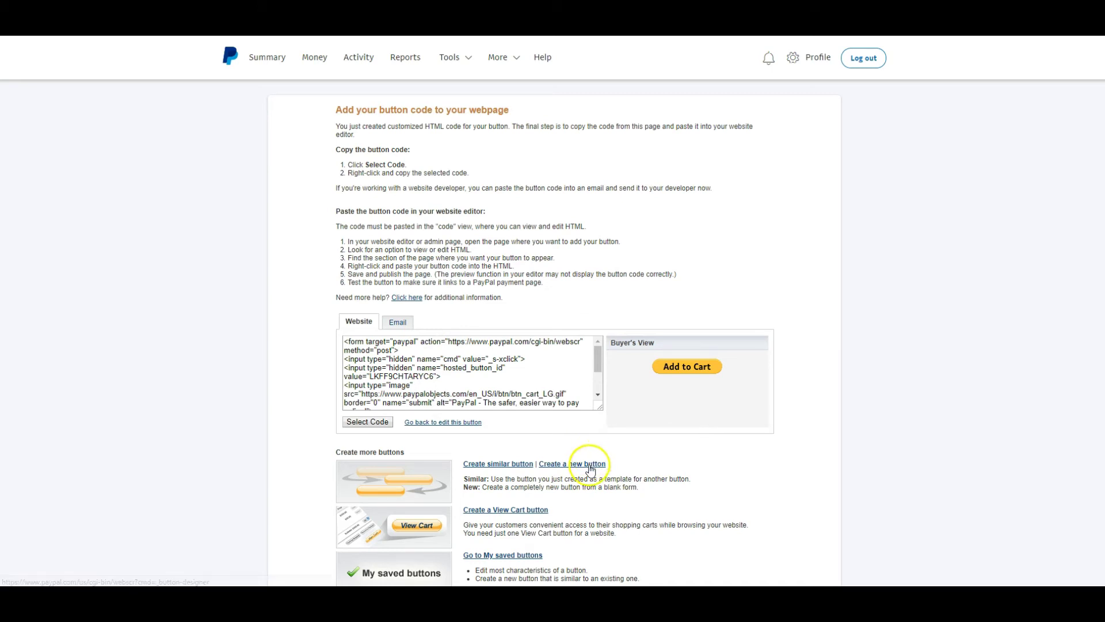
Step: Create a View Cart button with the standard-size PayPal image, after previewing the smaller version
{"action": "scroll", "coordinate": [578, 454], "scroll_direction": "down", "scroll_amount": 3}
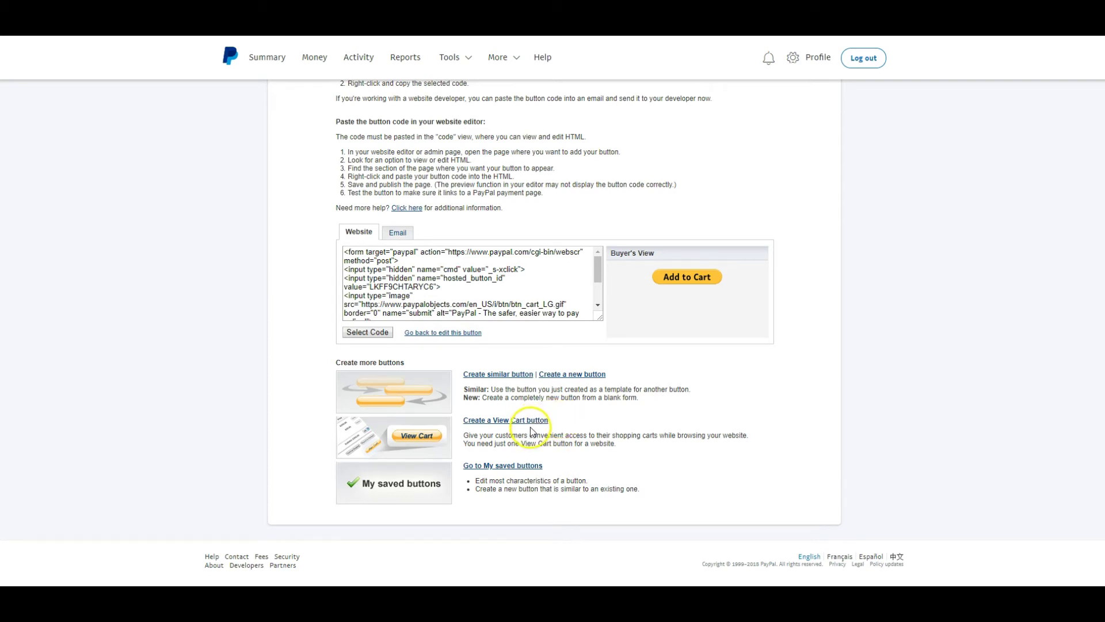
{"action": "left_click", "coordinate": [496, 422]}
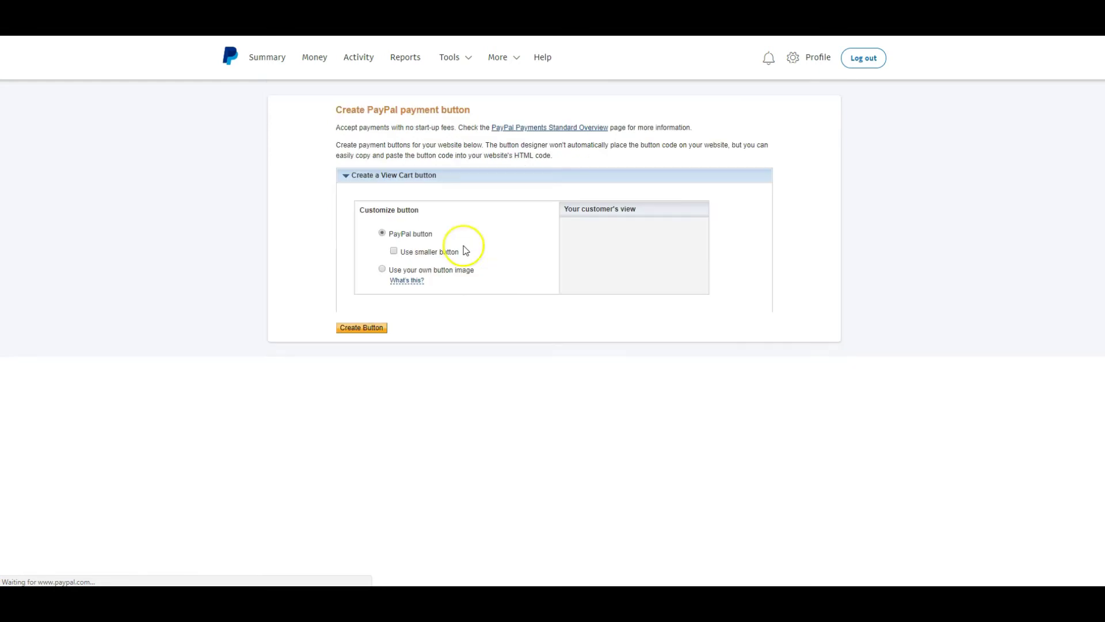
{"action": "left_click", "coordinate": [393, 251]}
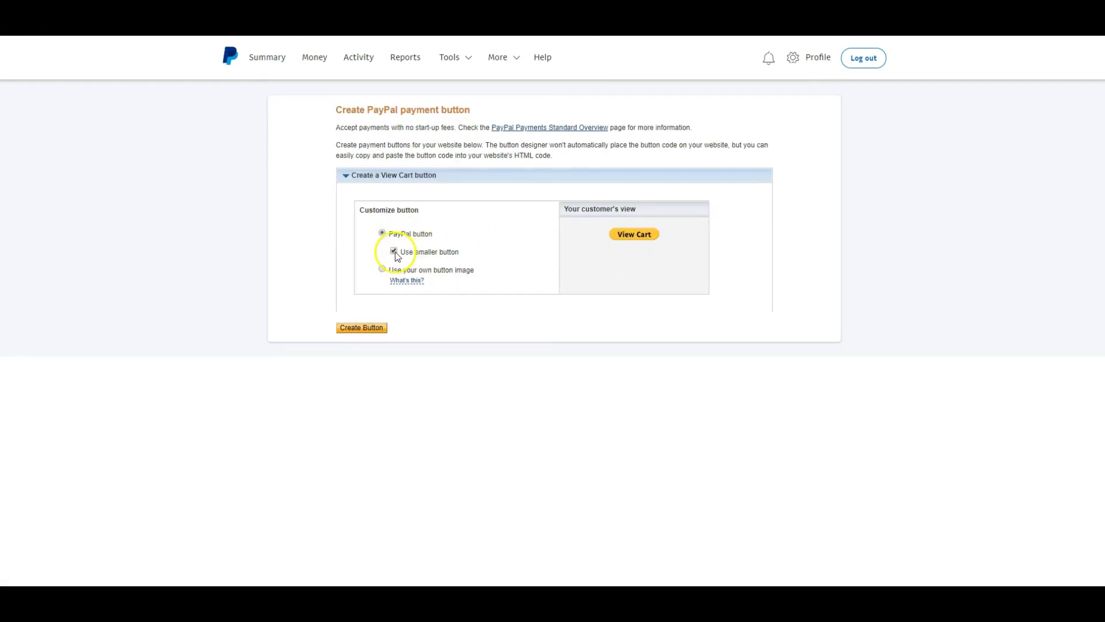
{"action": "left_click", "coordinate": [394, 251]}
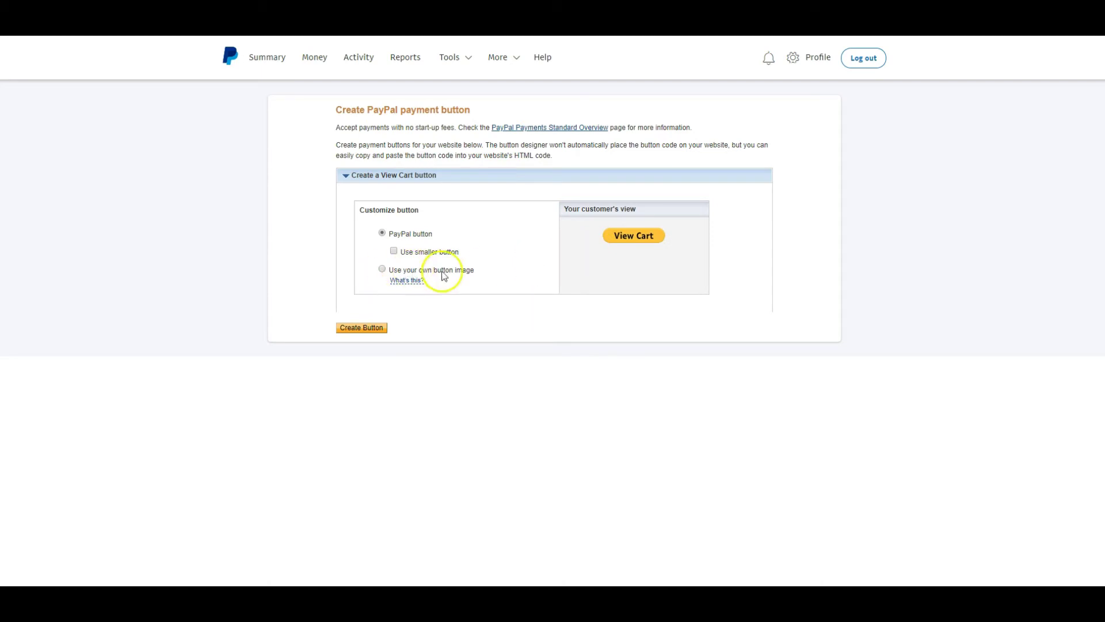
{"action": "mouse_move", "coordinate": [407, 280]}
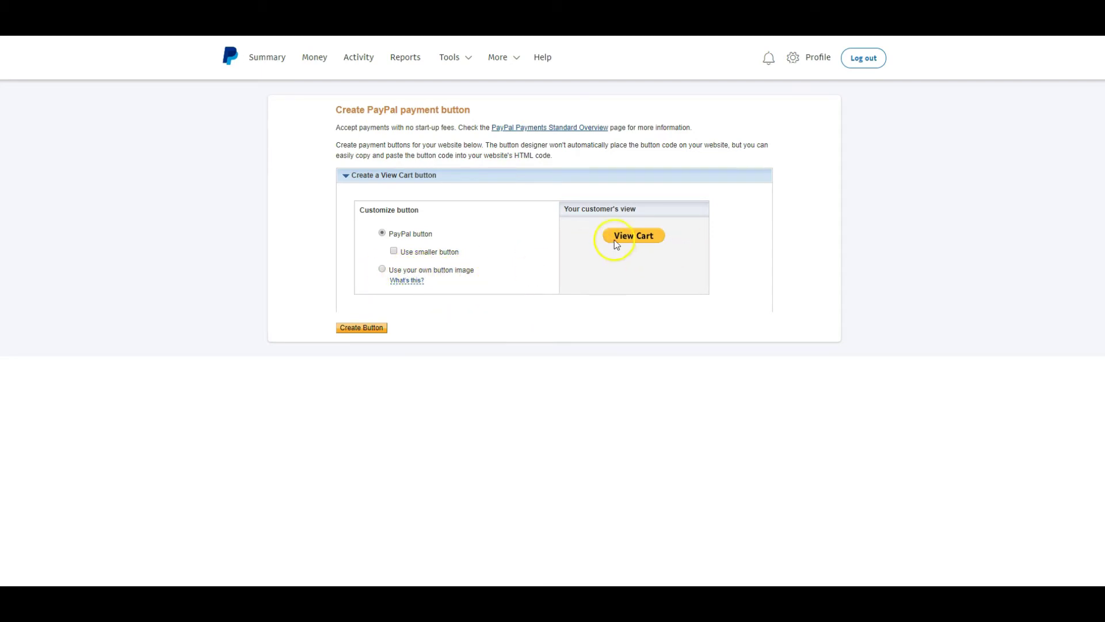
{"action": "left_click", "coordinate": [360, 330]}
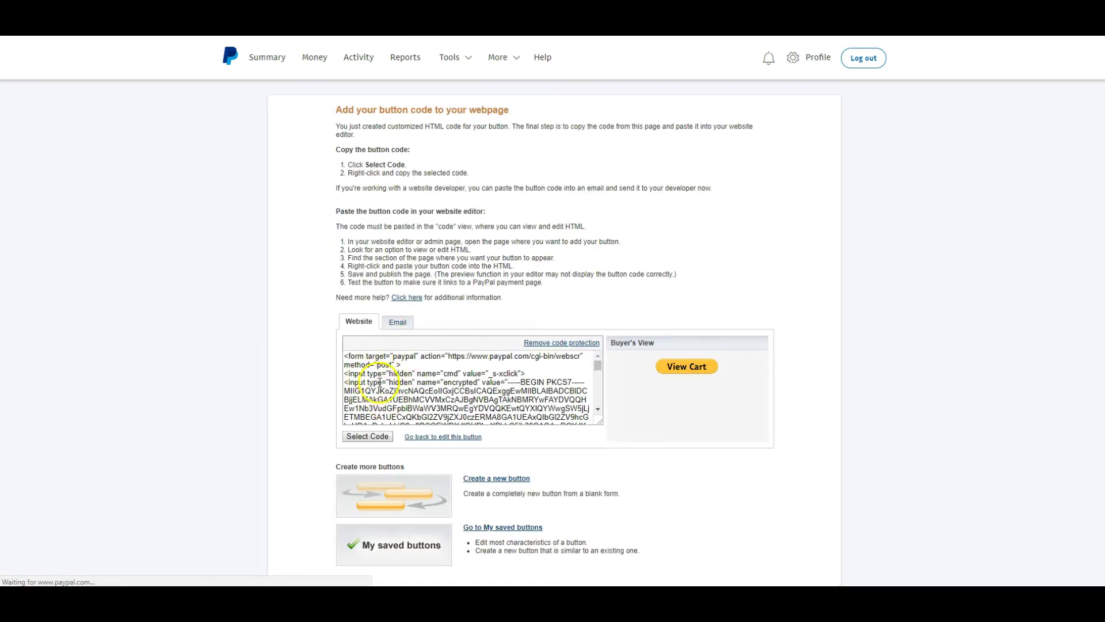
Step: Copy the View Cart button's website code and paste it into the Notepad document under the "View Cart" heading
{"action": "left_click", "coordinate": [379, 383]}
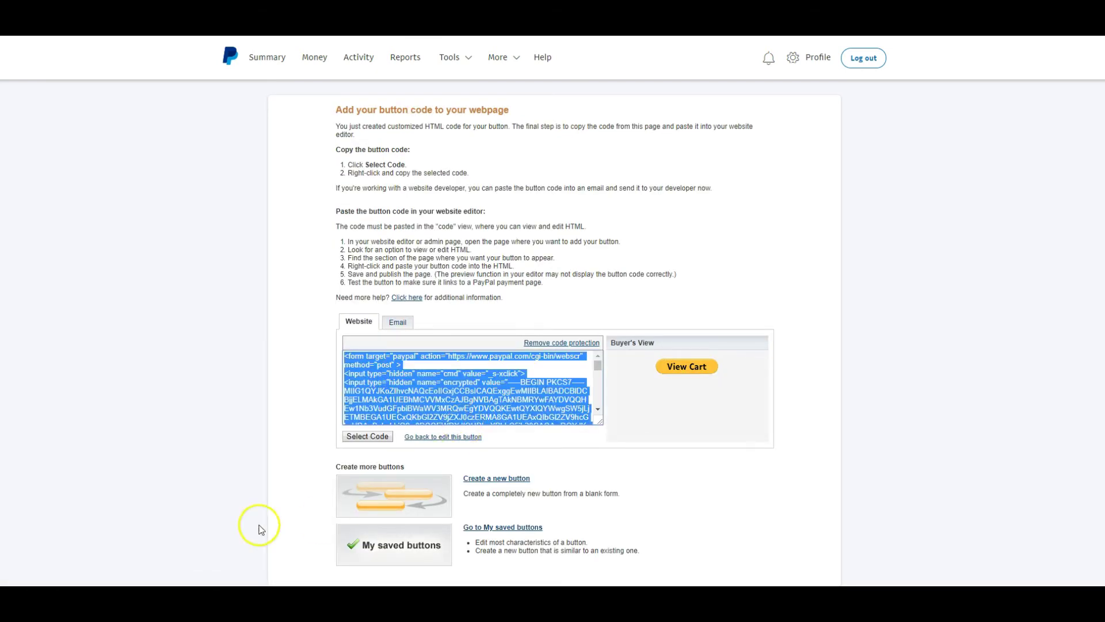
{"action": "left_click", "coordinate": [179, 610]}
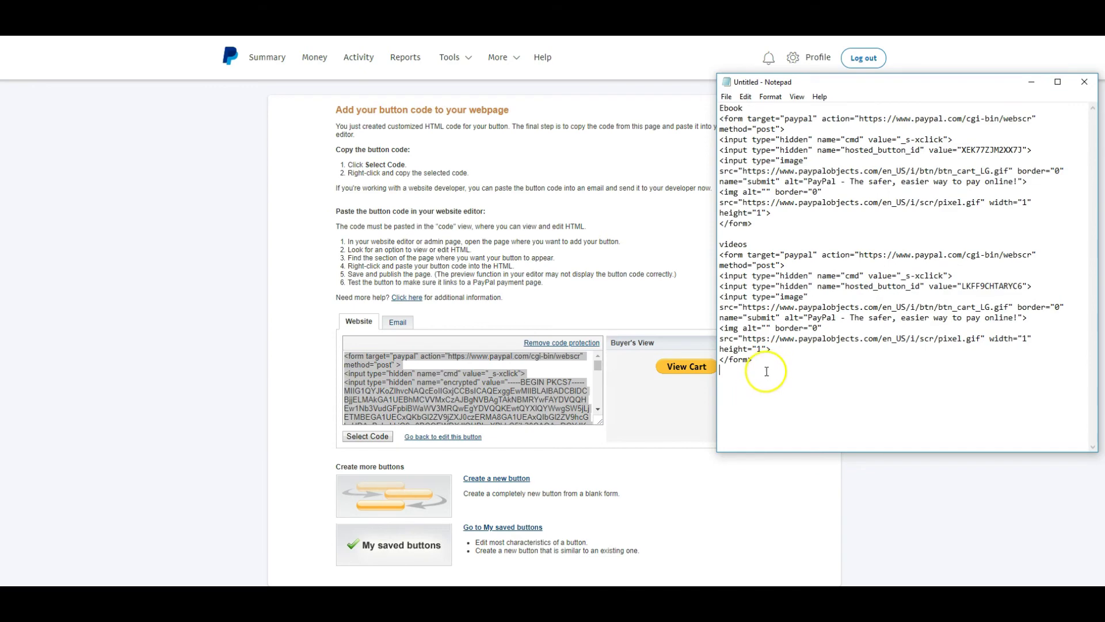
{"action": "key", "text": "ctrl+v"}
Step: Review the pasted View Cart code in Notepad from its opening form tag to its closing form tag, along with the earlier button codes
{"action": "scroll", "coordinate": [518, 395], "scroll_direction": "down", "scroll_amount": 10}
{"action": "scroll", "coordinate": [825, 368], "scroll_direction": "up", "scroll_amount": 6}
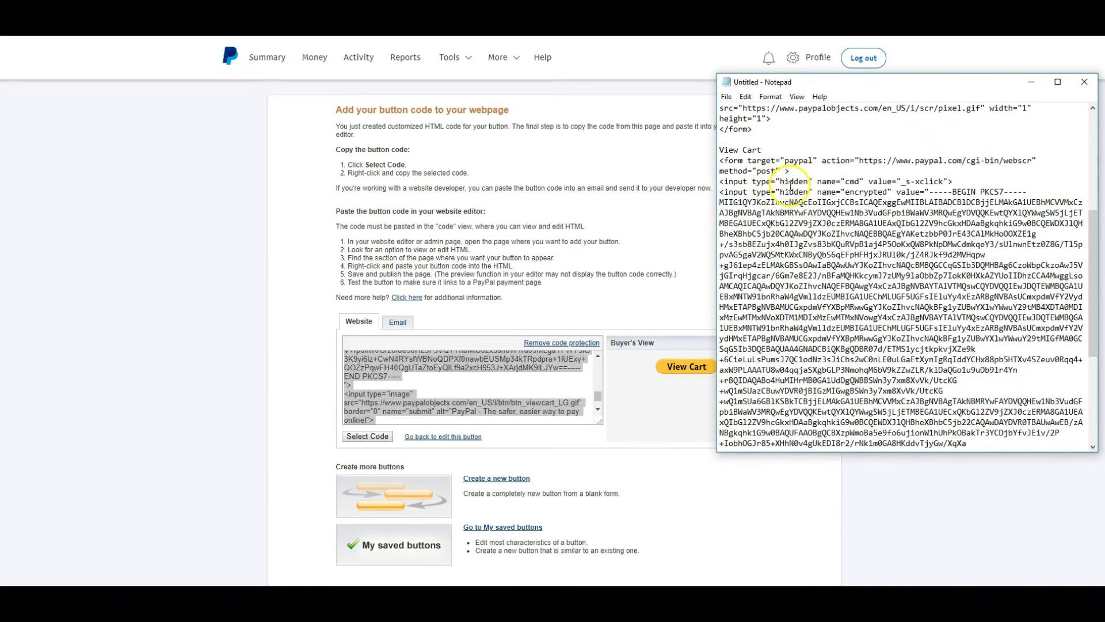
{"action": "scroll", "coordinate": [805, 311], "scroll_direction": "up", "scroll_amount": 3}
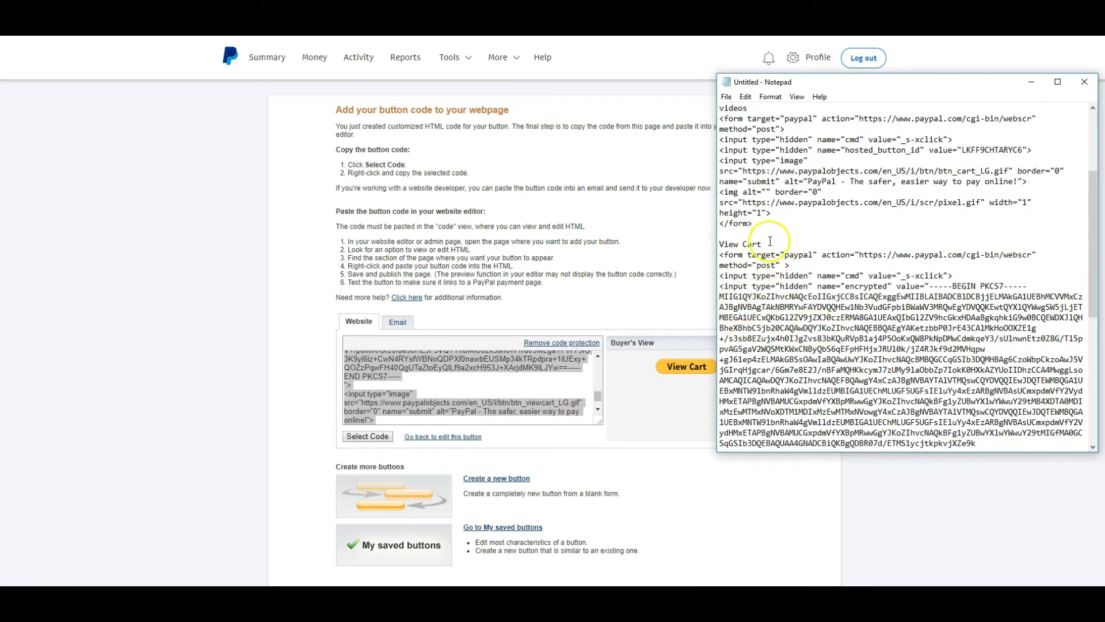
{"action": "scroll", "coordinate": [817, 357], "scroll_direction": "down", "scroll_amount": 8}
{"action": "scroll", "coordinate": [792, 311], "scroll_direction": "up", "scroll_amount": 7}
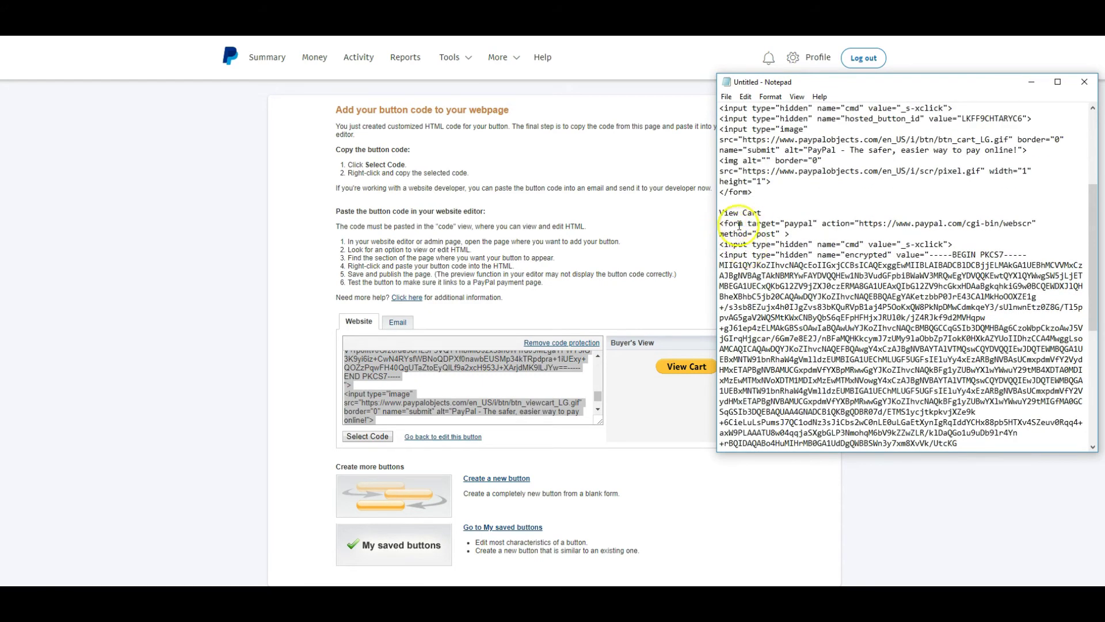
{"action": "scroll", "coordinate": [725, 230], "scroll_direction": "down", "scroll_amount": 8}
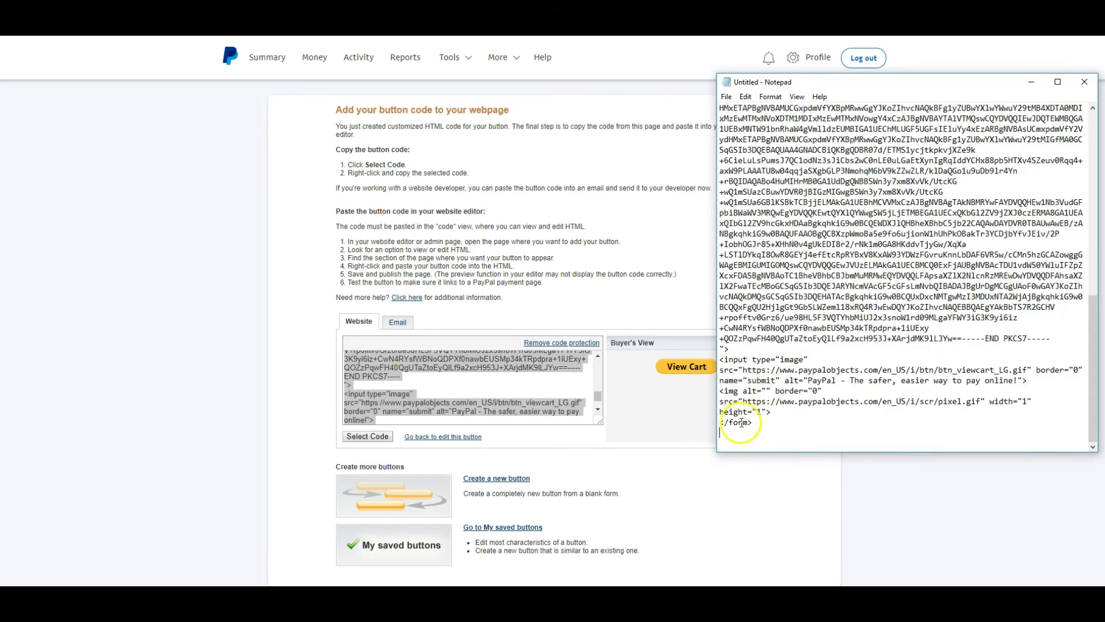
{"action": "scroll", "coordinate": [772, 254], "scroll_direction": "up", "scroll_amount": 4}
{"action": "scroll", "coordinate": [775, 277], "scroll_direction": "up", "scroll_amount": 7}
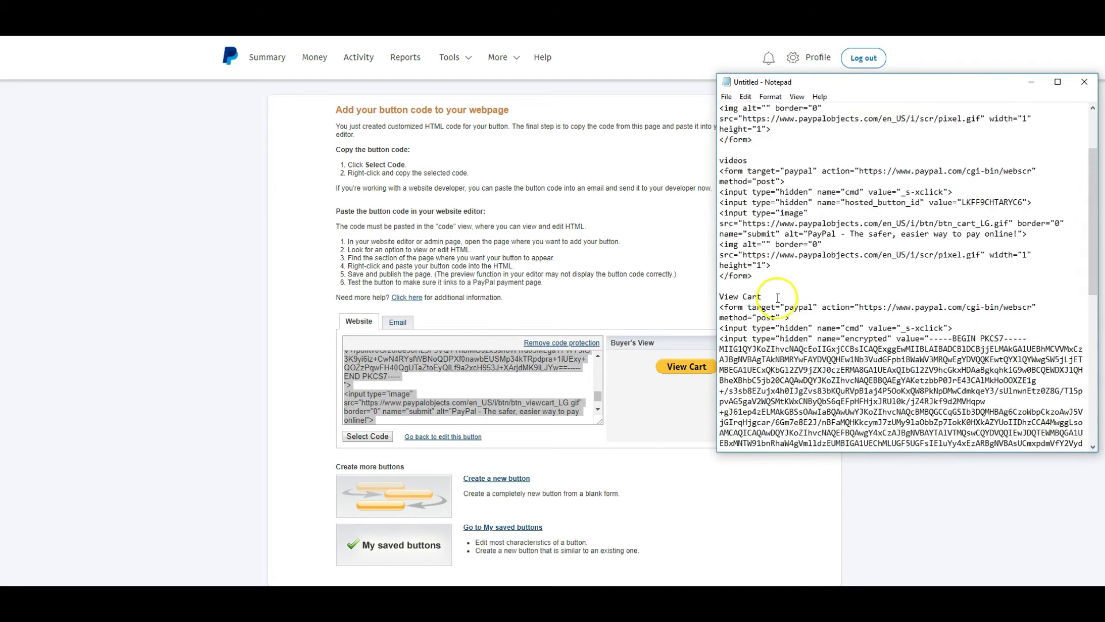
{"action": "scroll", "coordinate": [778, 296], "scroll_direction": "up", "scroll_amount": 3}
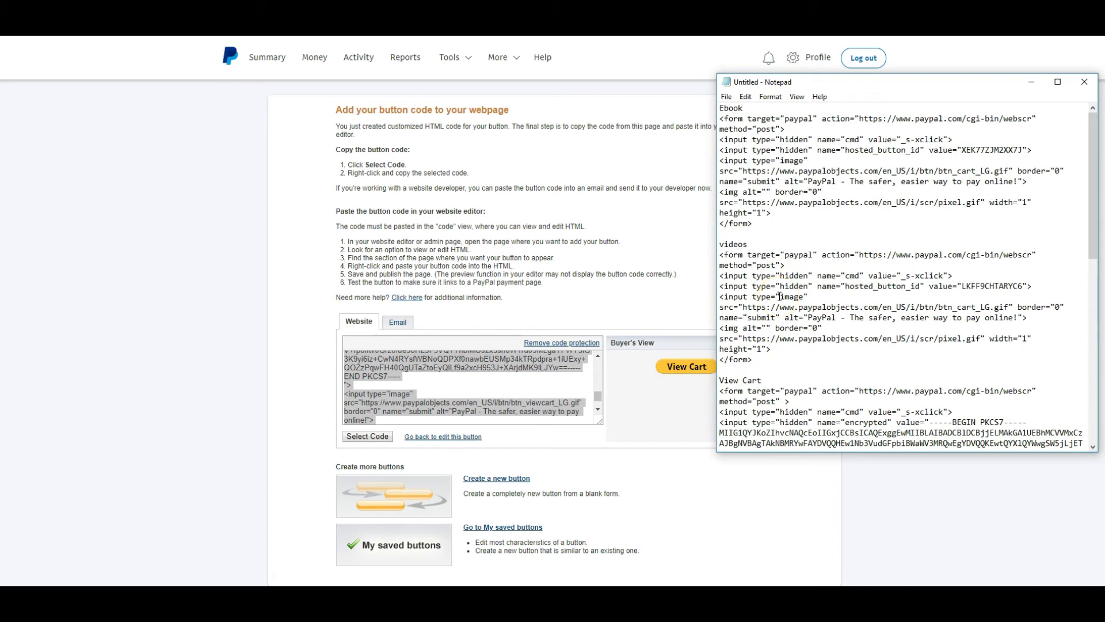
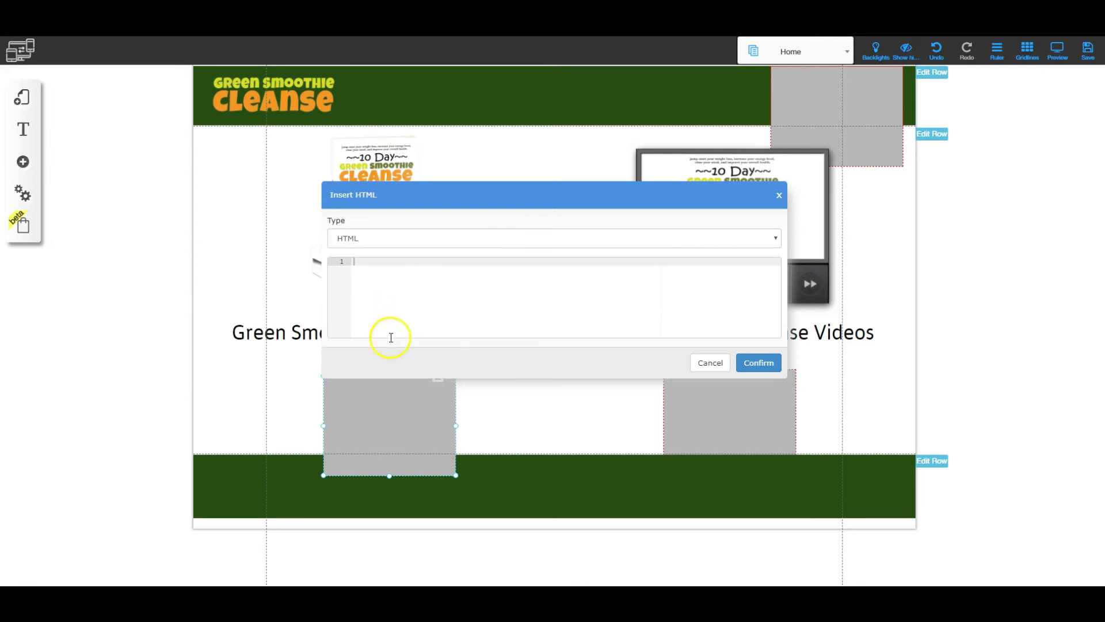
Step: Copy the Ebook button code from Notepad and insert it into the page builder's HTML element below the ebook price
{"action": "key", "text": "alt+Tab"}
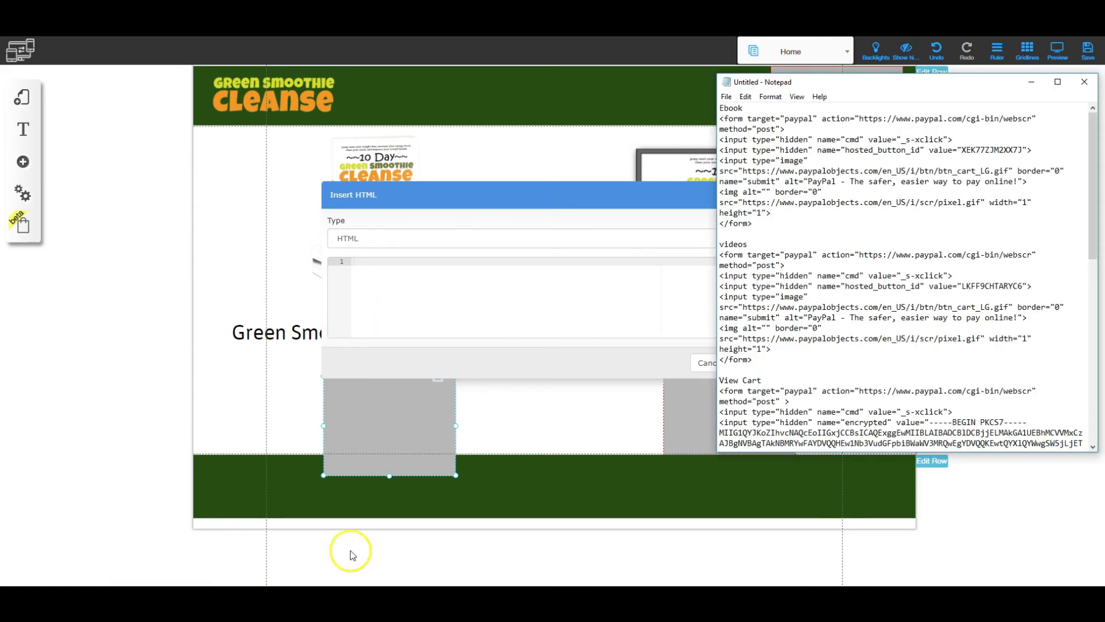
{"action": "left_click_drag", "start_coordinate": [721, 117], "coordinate": [768, 213]}
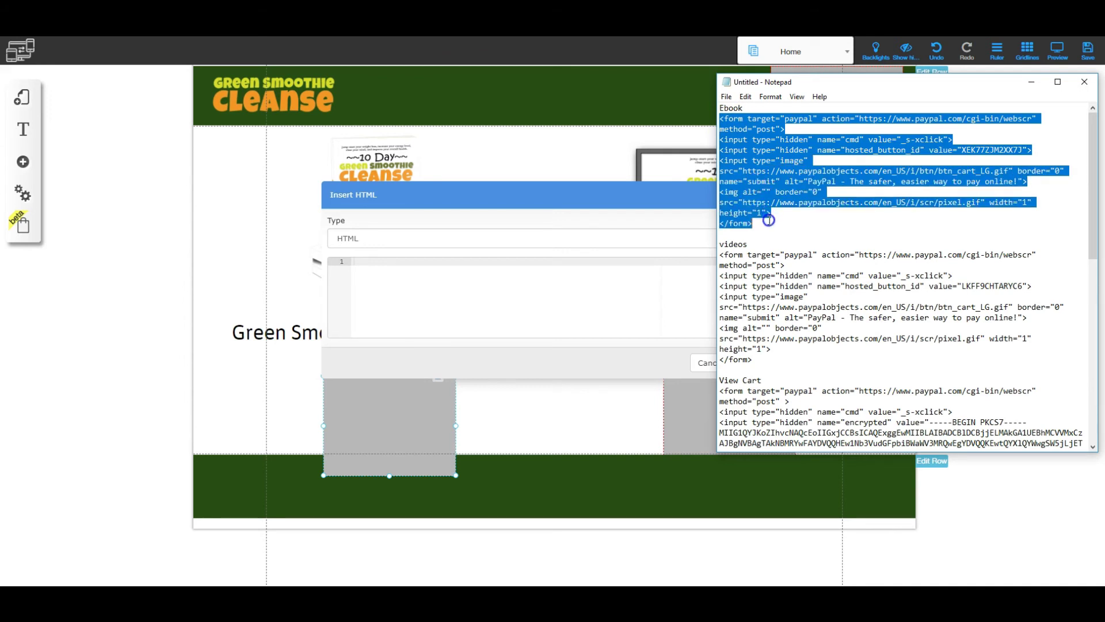
{"action": "key", "text": "ctrl+c"}
{"action": "left_click", "coordinate": [382, 260]}
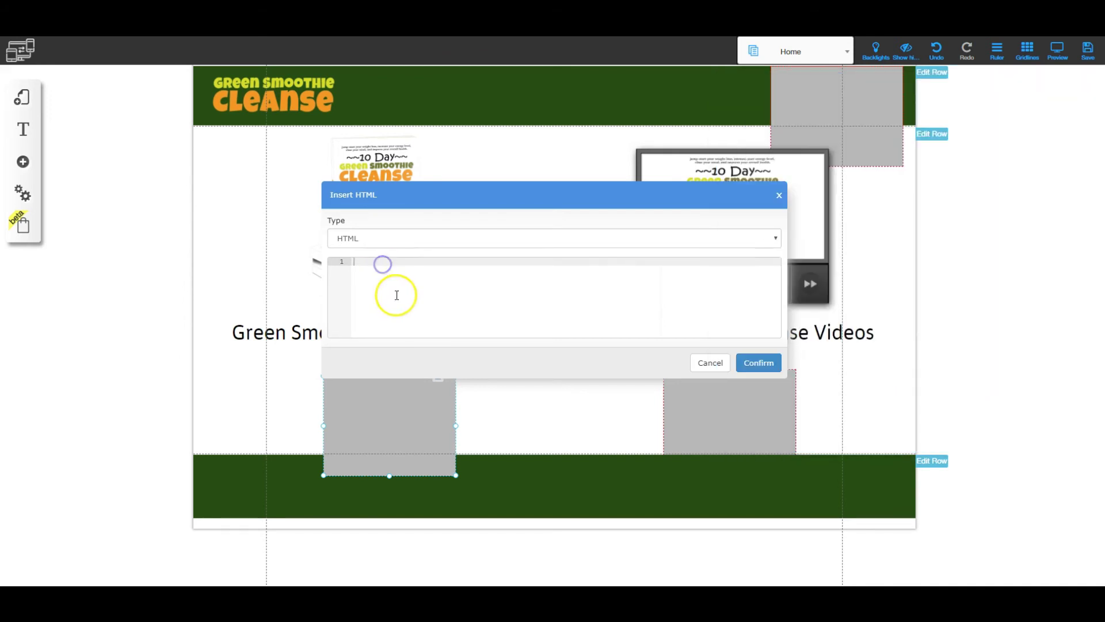
{"action": "key", "text": "ctrl+v"}
{"action": "left_click", "coordinate": [758, 373]}
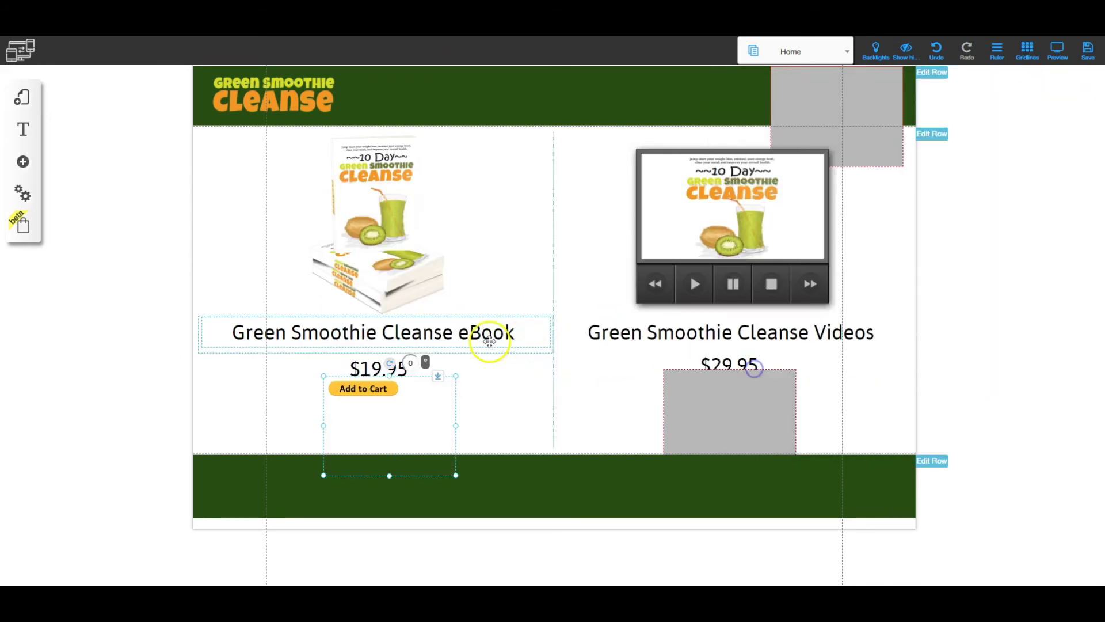
Step: Shrink the ebook's Add to Cart element to fit its button and center it beneath the $19.95 price
{"action": "left_click_drag", "start_coordinate": [393, 475], "coordinate": [392, 411]}
{"action": "left_click_drag", "start_coordinate": [456, 394], "coordinate": [377, 415]}
{"action": "left_click", "coordinate": [382, 435]}
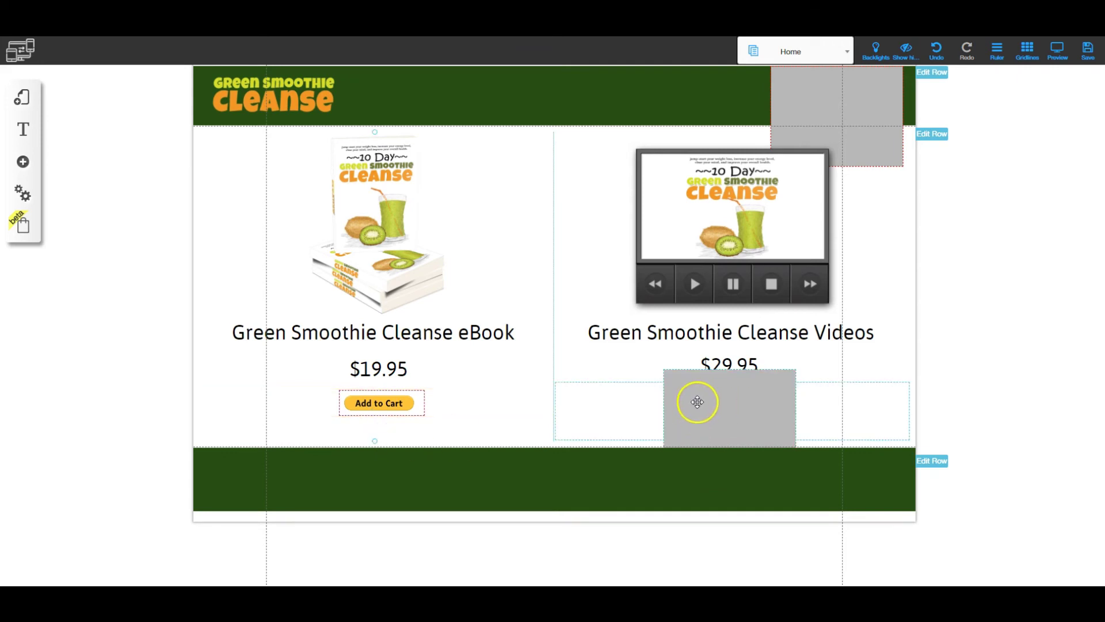
Step: Open the code of the HTML element below the videos price and delete its default HTML
{"action": "left_click", "coordinate": [720, 407]}
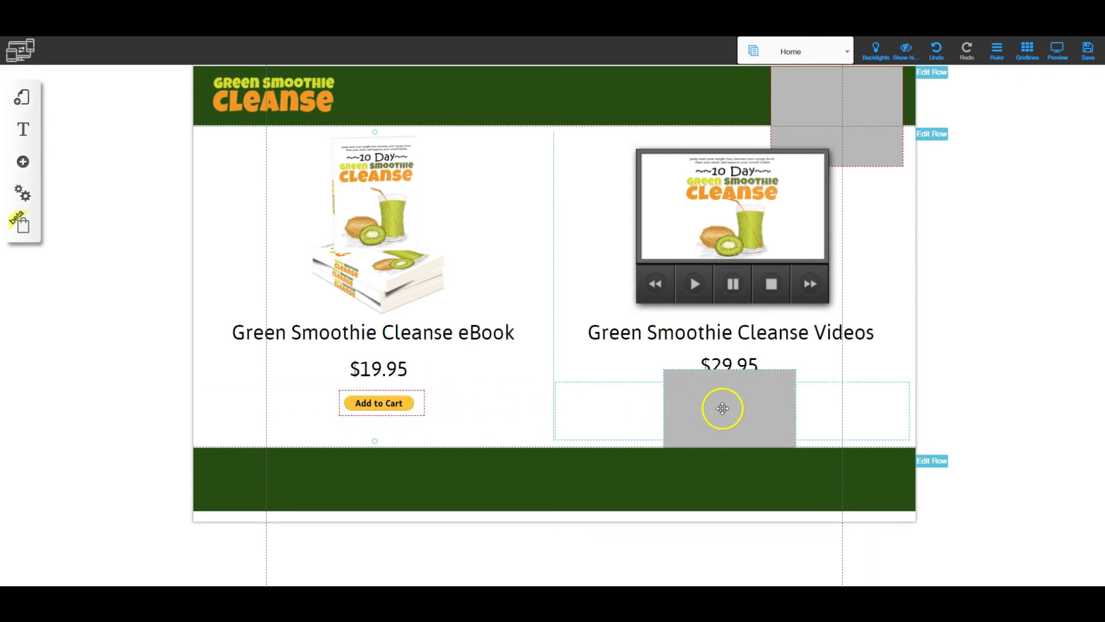
{"action": "left_click", "coordinate": [503, 232]}
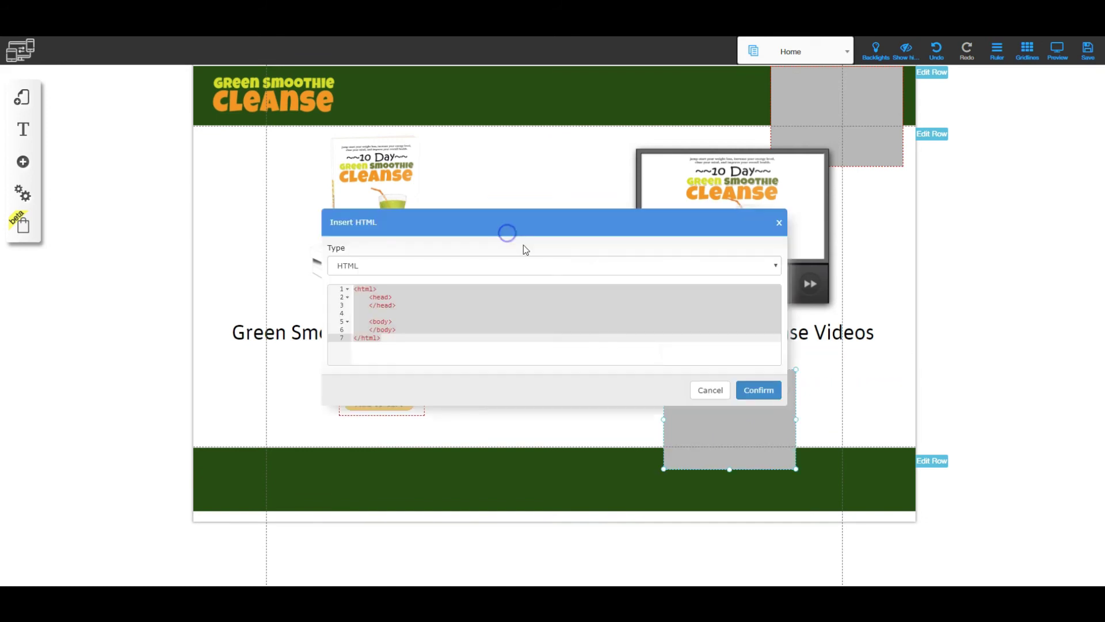
{"action": "left_click", "coordinate": [408, 312]}
{"action": "key", "text": "ctrl+a"}
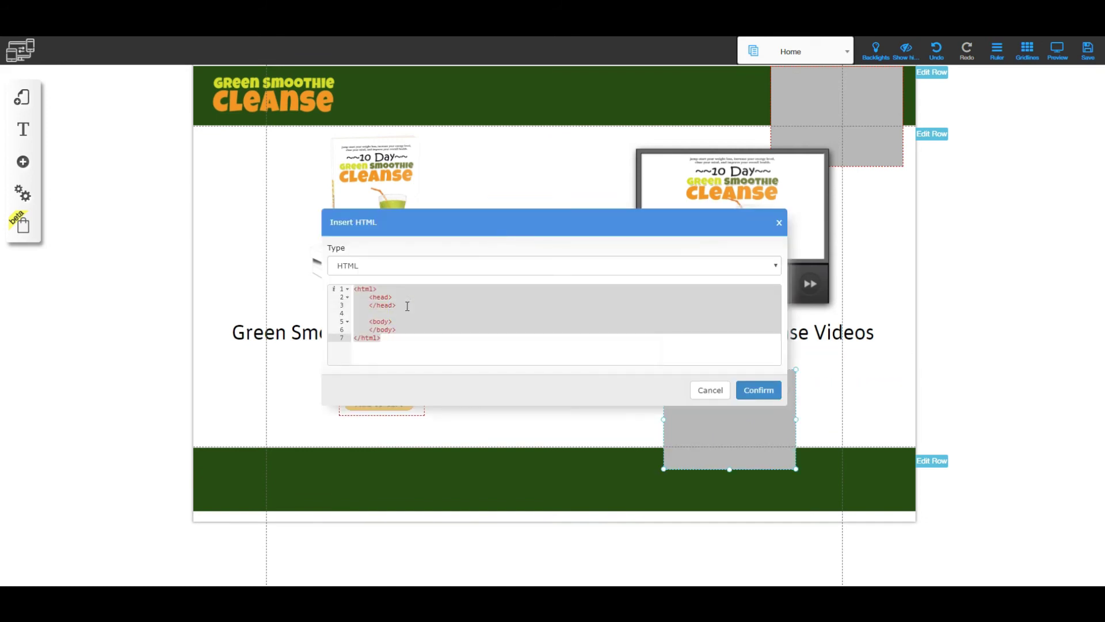
{"action": "key", "text": "BackSpace"}
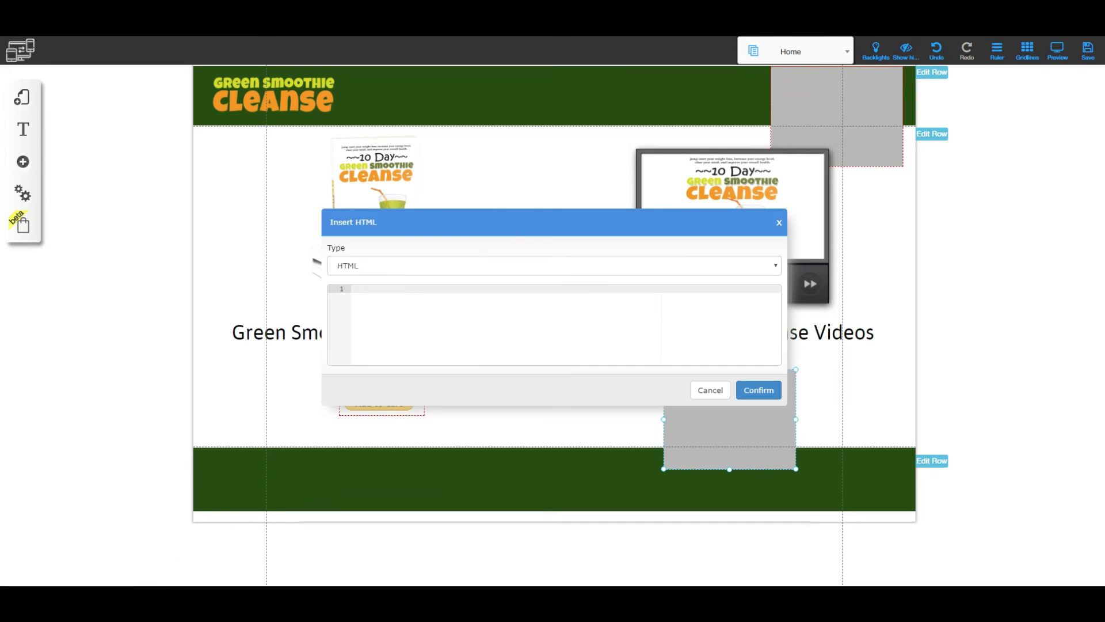
Step: Copy the videos button code from Notepad, paste it into the empty HTML element and confirm it
{"action": "key", "text": "alt+Tab"}
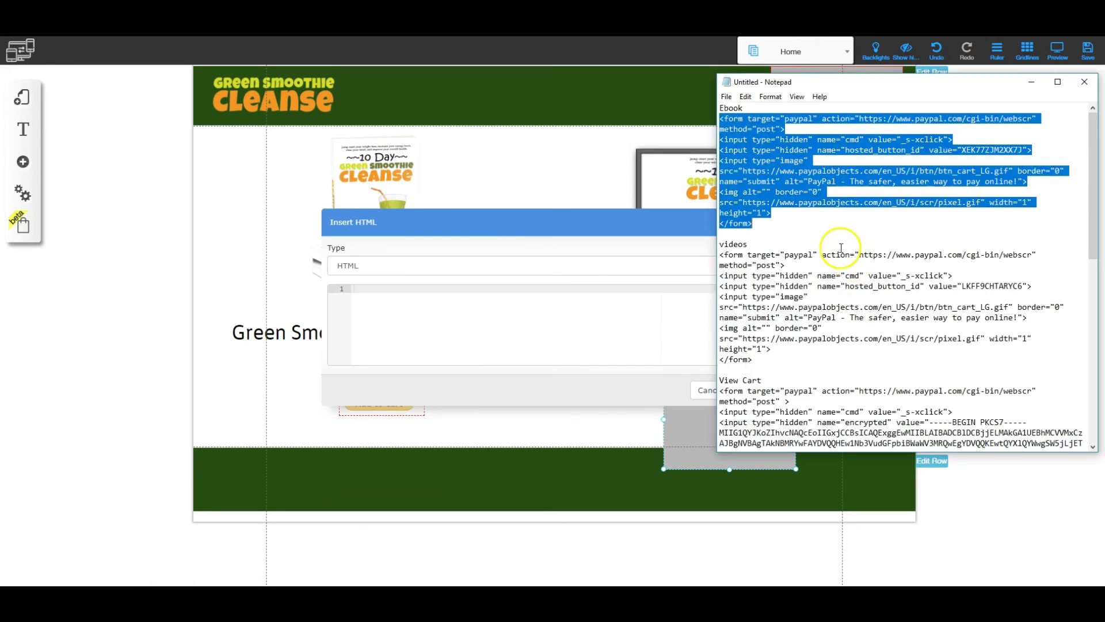
{"action": "left_click_drag", "start_coordinate": [719, 254], "coordinate": [769, 350]}
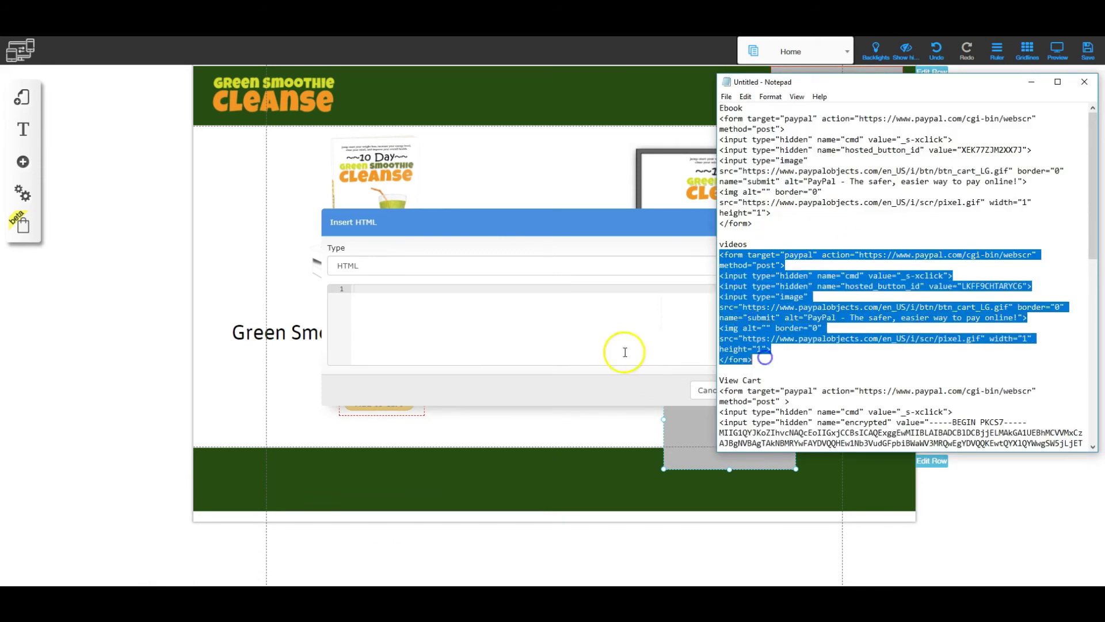
{"action": "left_click", "coordinate": [371, 288]}
{"action": "key", "text": "ctrl+v"}
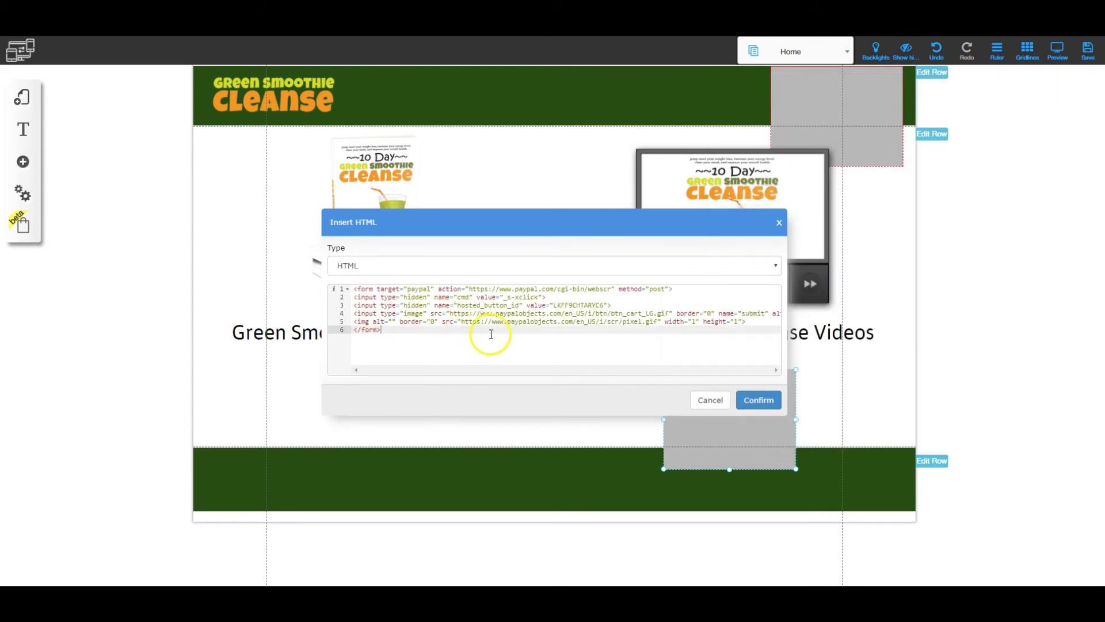
{"action": "left_click", "coordinate": [758, 390]}
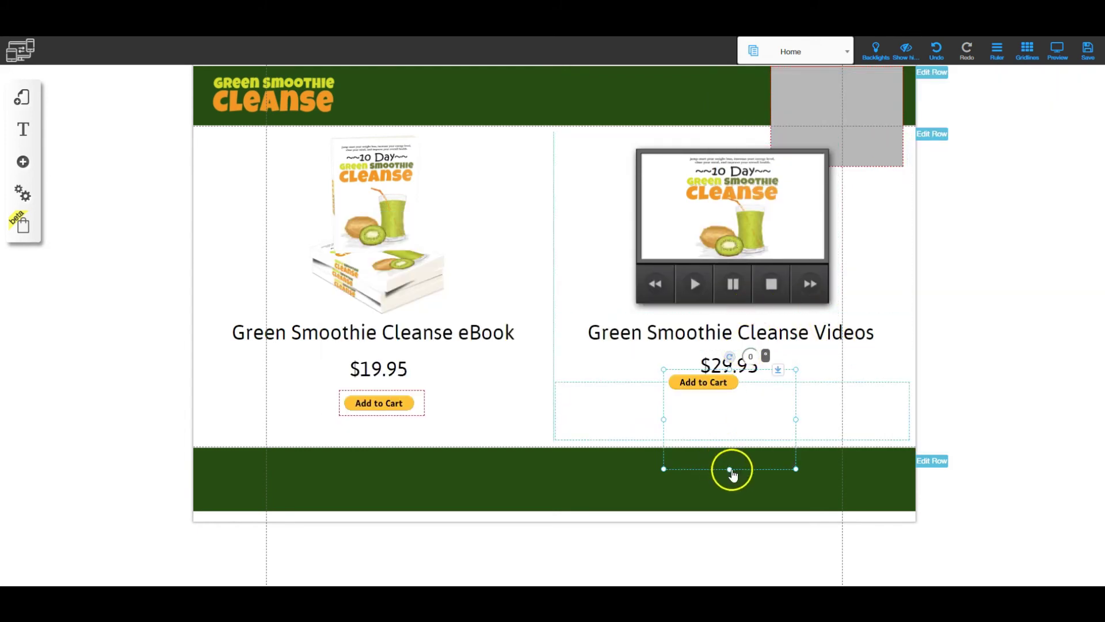
Step: Fit the videos Add to Cart element beneath the $29.95 price and tighten the product row around both buttons
{"action": "left_click_drag", "start_coordinate": [796, 469], "coordinate": [748, 429]}
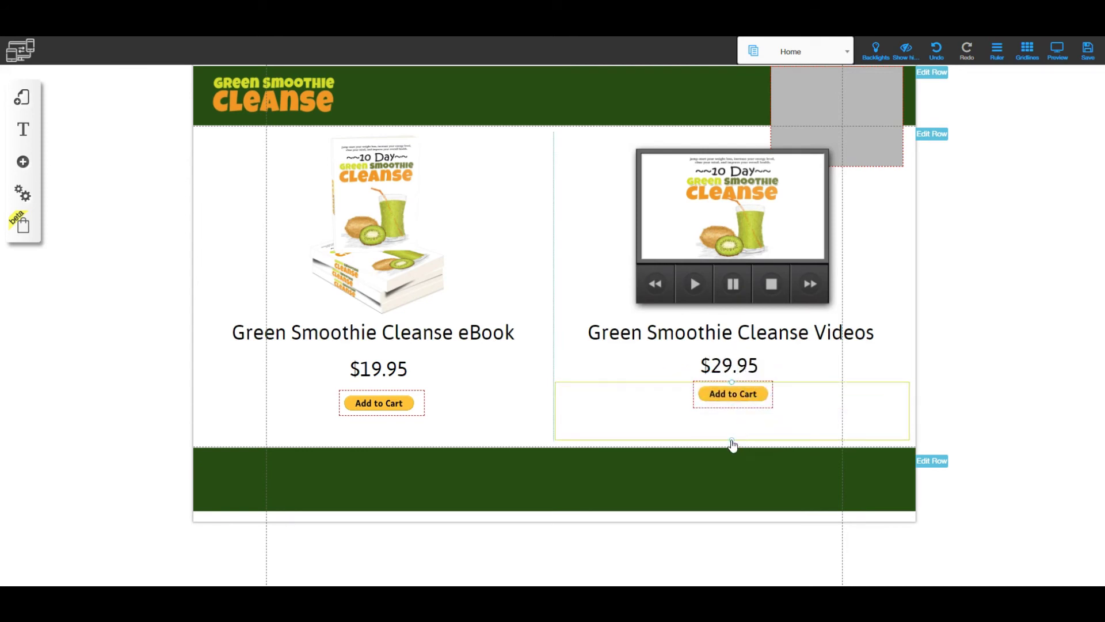
{"action": "left_click_drag", "start_coordinate": [419, 401], "coordinate": [506, 399]}
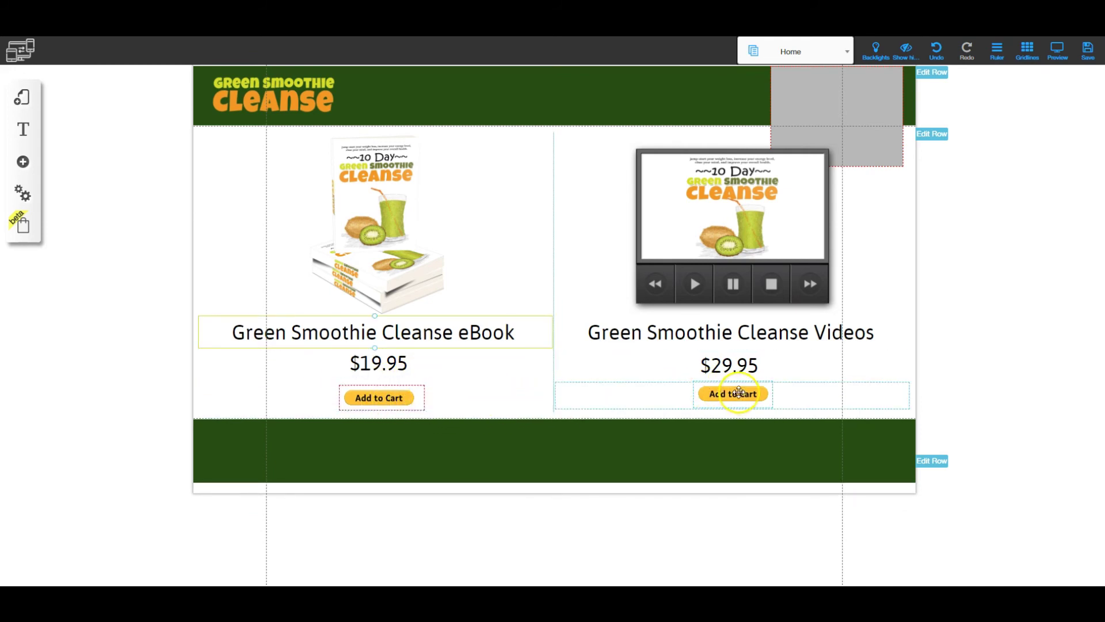
Step: Reposition the HTML element in the green header, open its code and delete the default HTML
{"action": "left_click_drag", "start_coordinate": [870, 86], "coordinate": [853, 106]}
{"action": "left_click", "coordinate": [852, 101]}
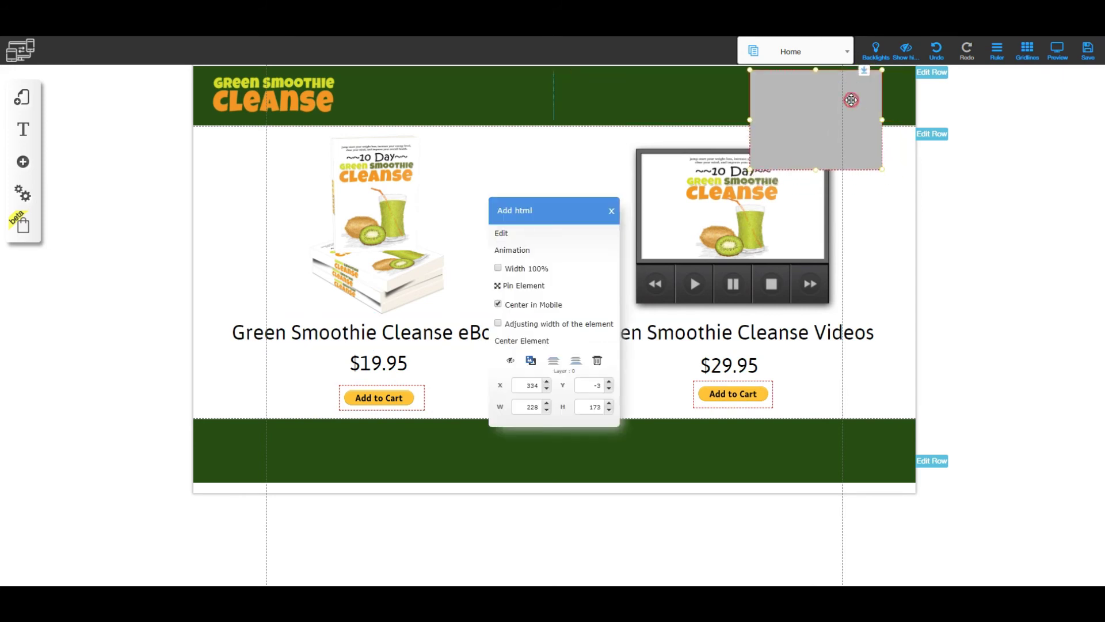
{"action": "left_click", "coordinate": [512, 231]}
{"action": "left_click", "coordinate": [388, 296]}
{"action": "key", "text": "ctrl+a"}
{"action": "key", "text": "Delete"}
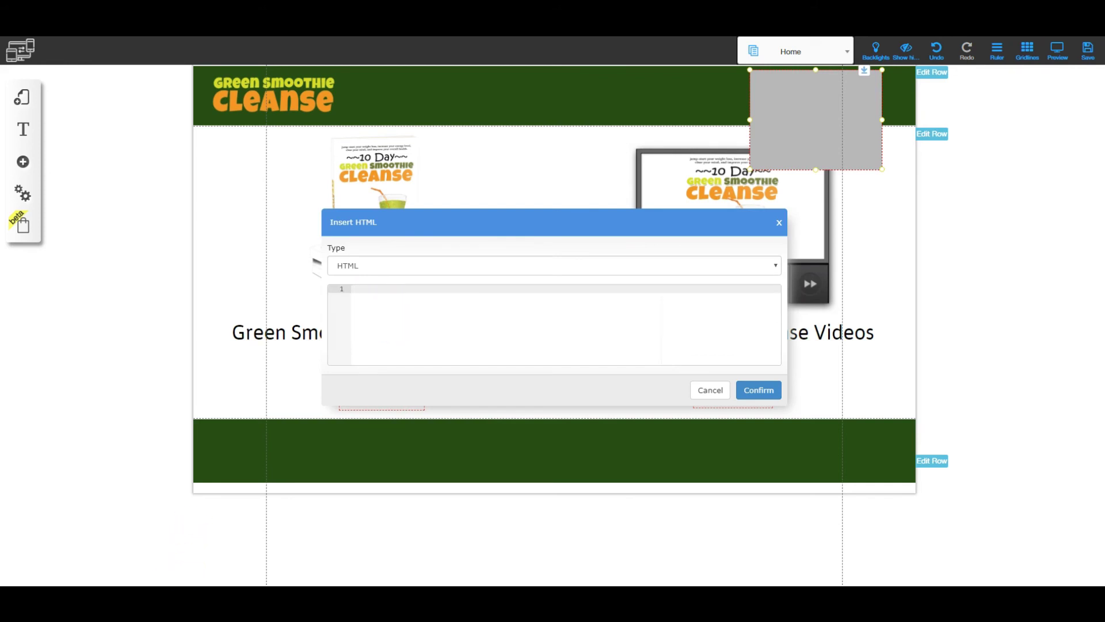
Step: Copy the full View Cart button code from Notepad, paste it into the header's empty HTML element and confirm it
{"action": "key", "text": "alt+Tab"}
{"action": "scroll", "coordinate": [910, 279], "scroll_direction": "down", "scroll_amount": 4}
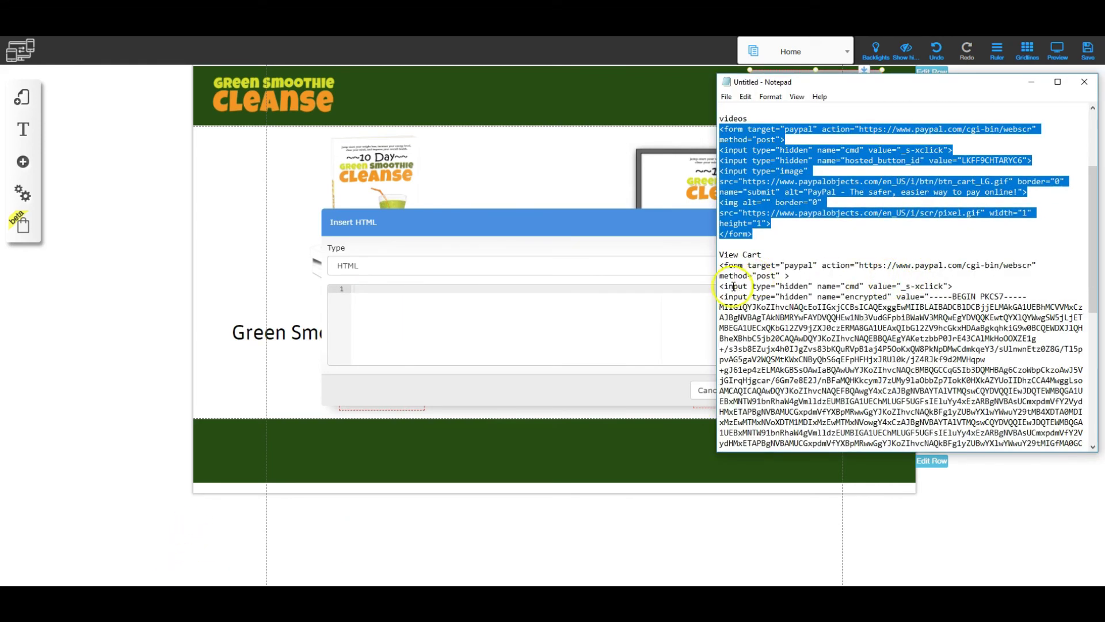
{"action": "left_click_drag", "start_coordinate": [720, 266], "coordinate": [801, 436]}
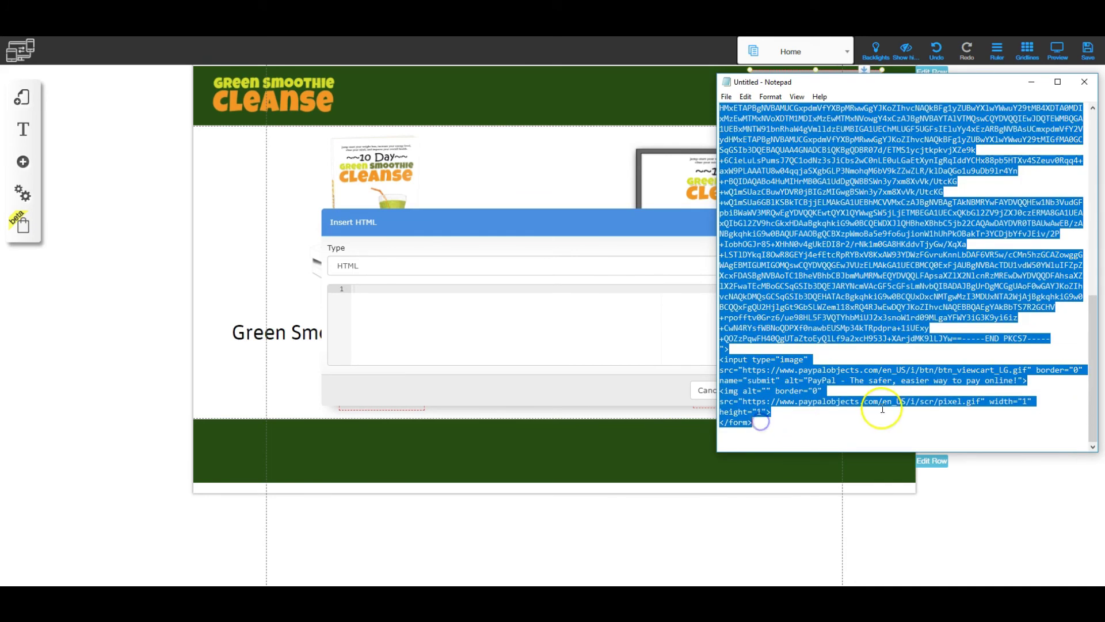
{"action": "left_click", "coordinate": [389, 288]}
{"action": "key", "text": "ctrl+v"}
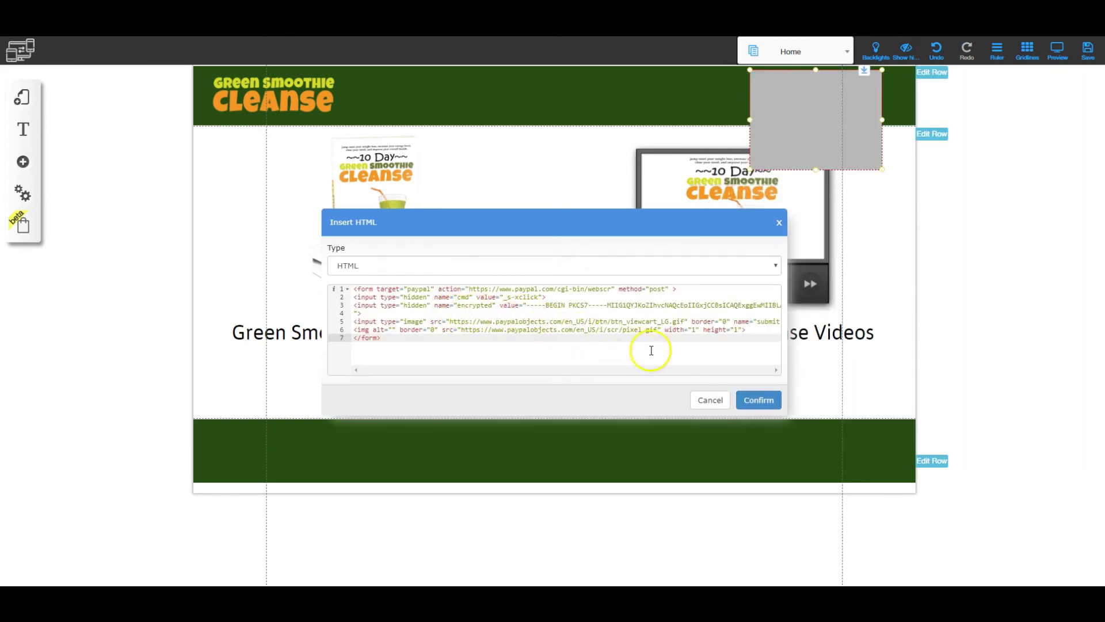
{"action": "left_click", "coordinate": [758, 400]}
Step: Shrink the View Cart element to fit inside the green header and save the page
{"action": "left_click_drag", "start_coordinate": [881, 166], "coordinate": [874, 93]}
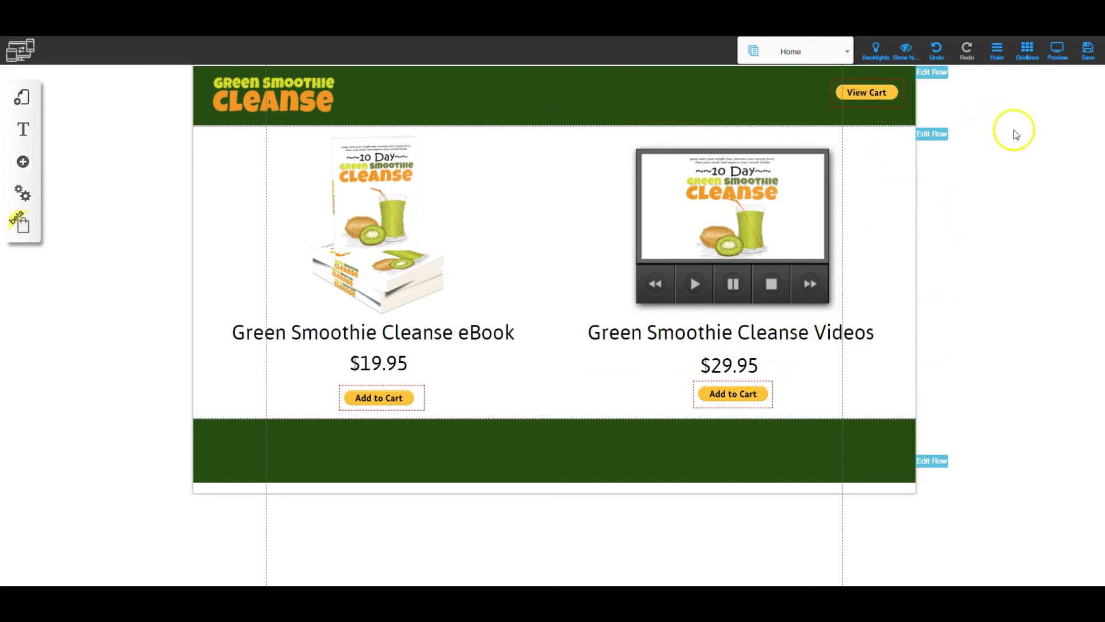
{"action": "left_click", "coordinate": [1088, 53]}
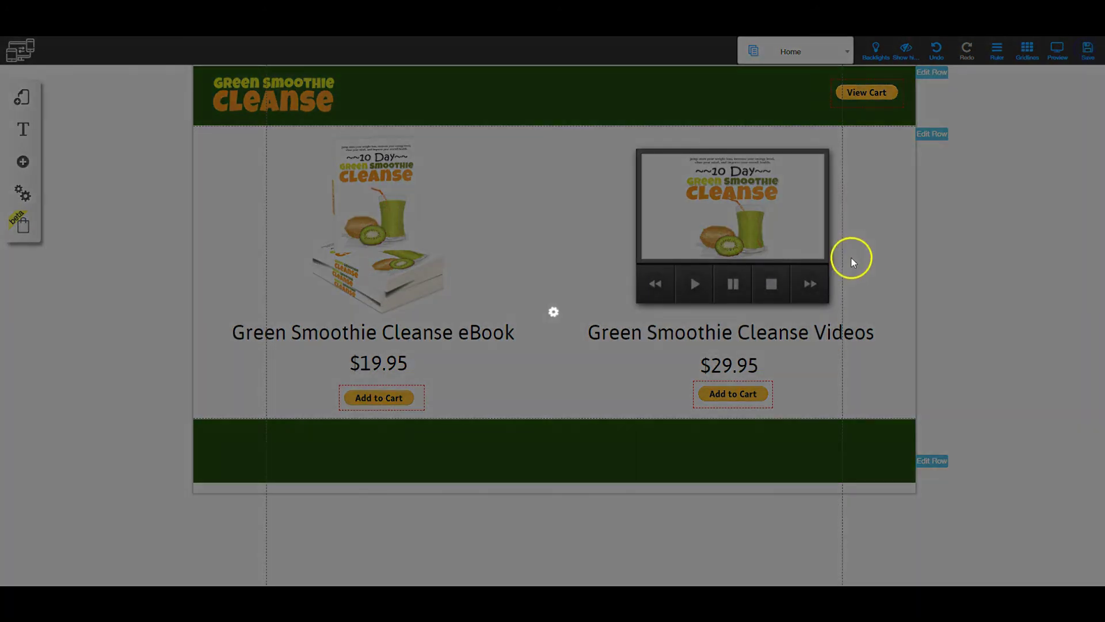
{"action": "left_click", "coordinate": [708, 429]}
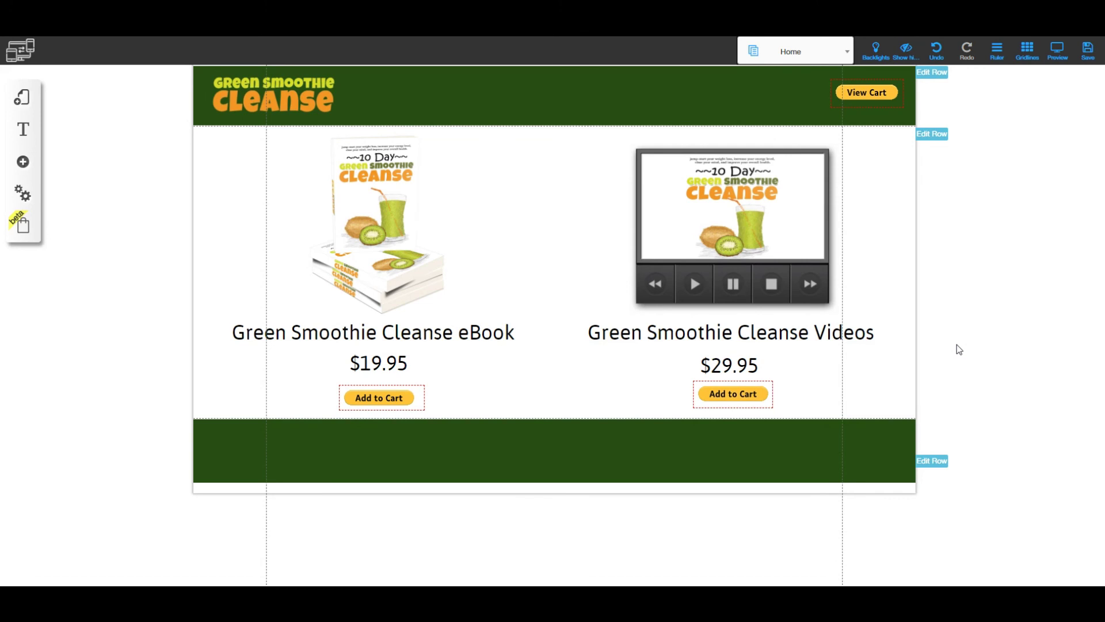
Step: Preview the page and test both Add to Cart buttons, eBook first and videos second, continuing shopping after each
{"action": "left_click", "coordinate": [1058, 51]}
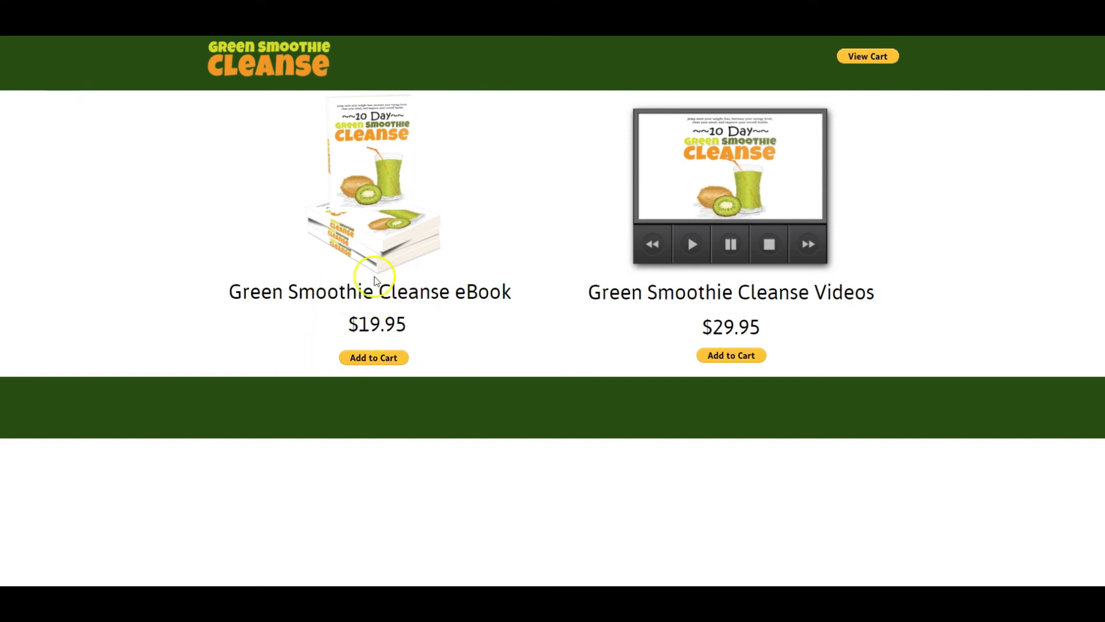
{"action": "left_click", "coordinate": [375, 358]}
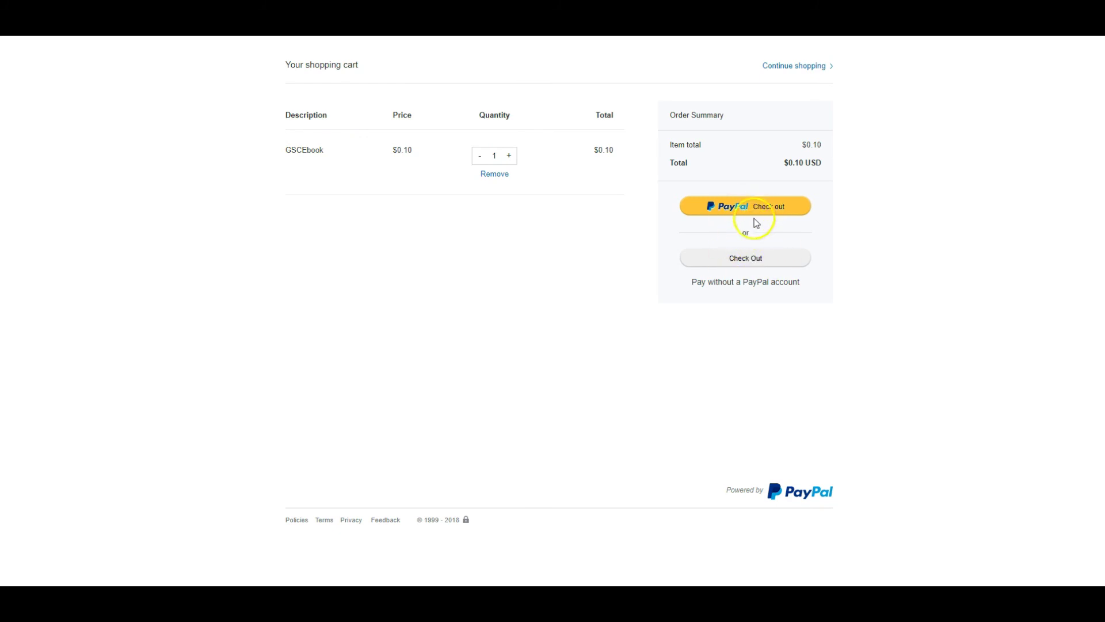
{"action": "left_click", "coordinate": [790, 68]}
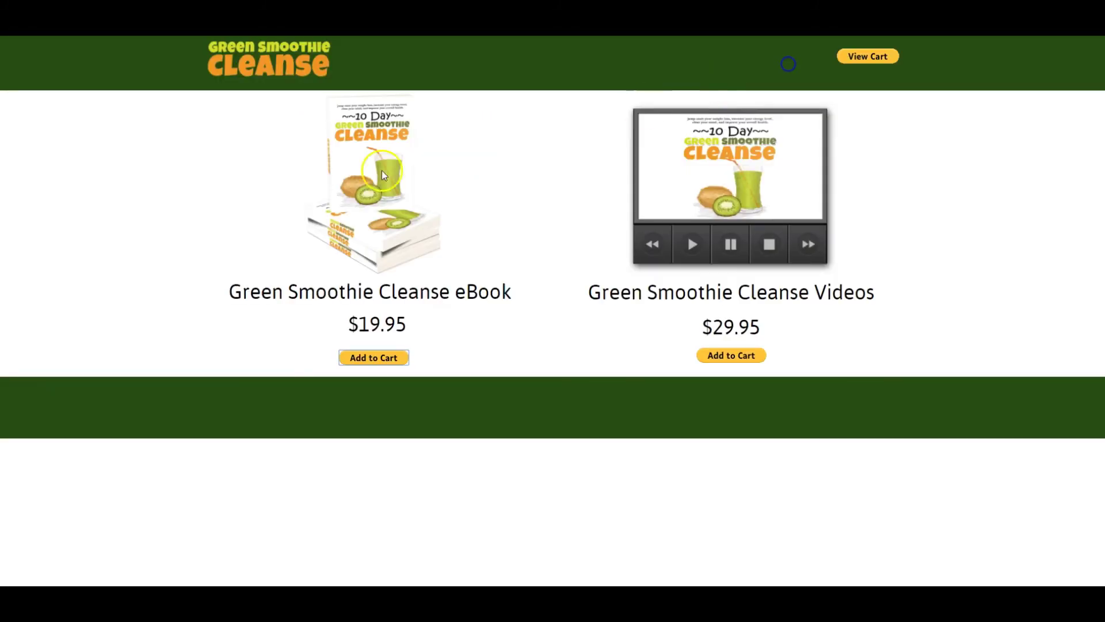
{"action": "left_click", "coordinate": [730, 354]}
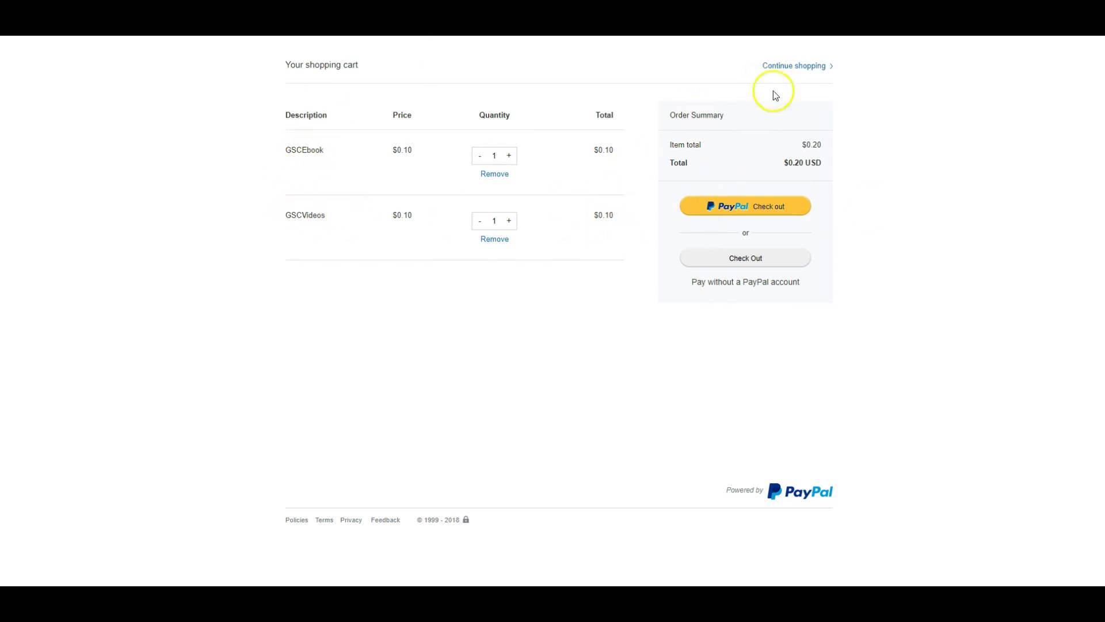
{"action": "left_click", "coordinate": [798, 66]}
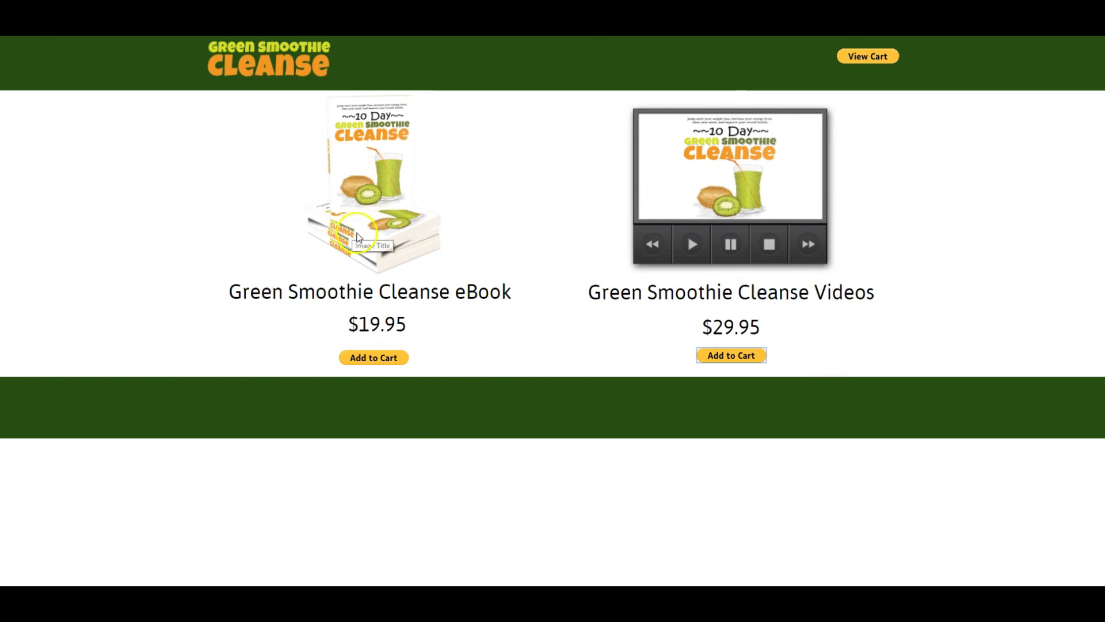
Step: Test adding the eBook a second time, return to the shop and open the cart through the View Cart button
{"action": "left_click", "coordinate": [374, 358]}
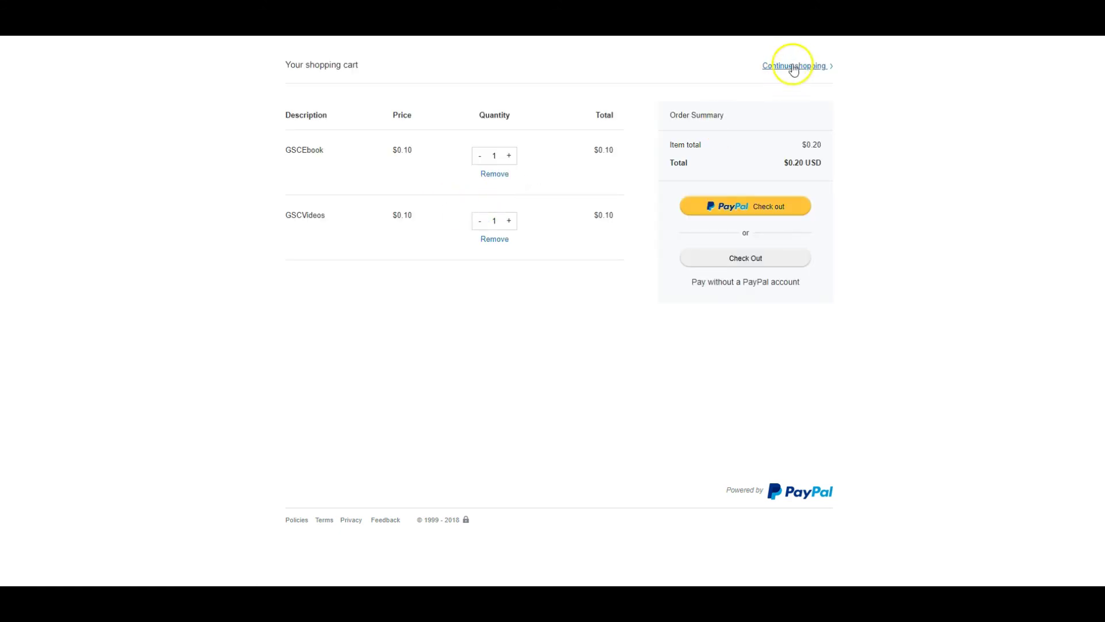
{"action": "left_click", "coordinate": [553, 355]}
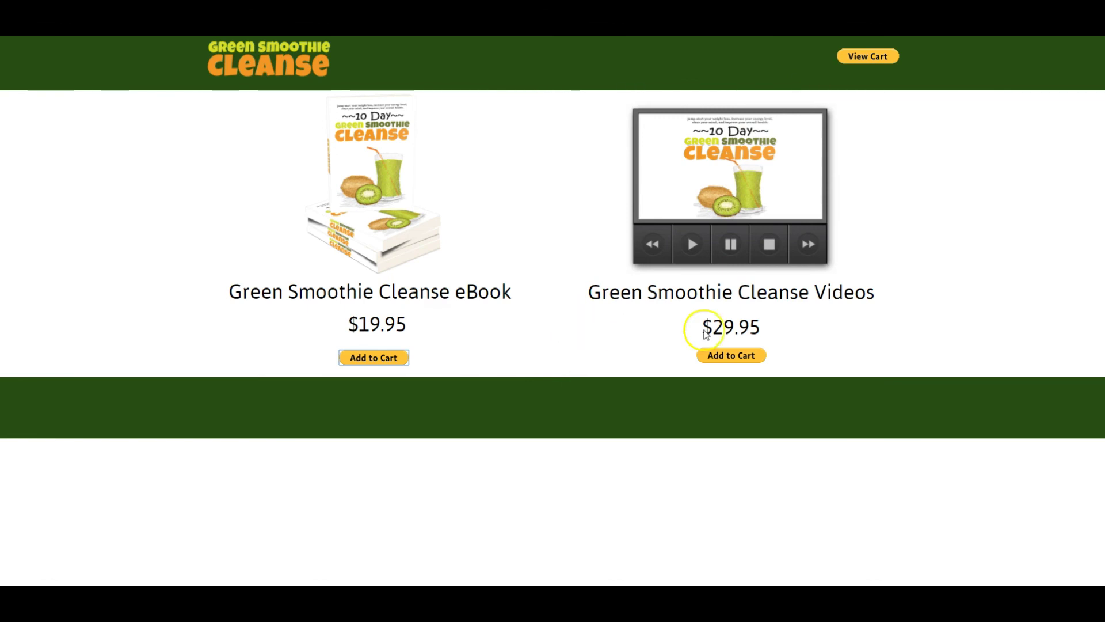
{"action": "left_click", "coordinate": [867, 57]}
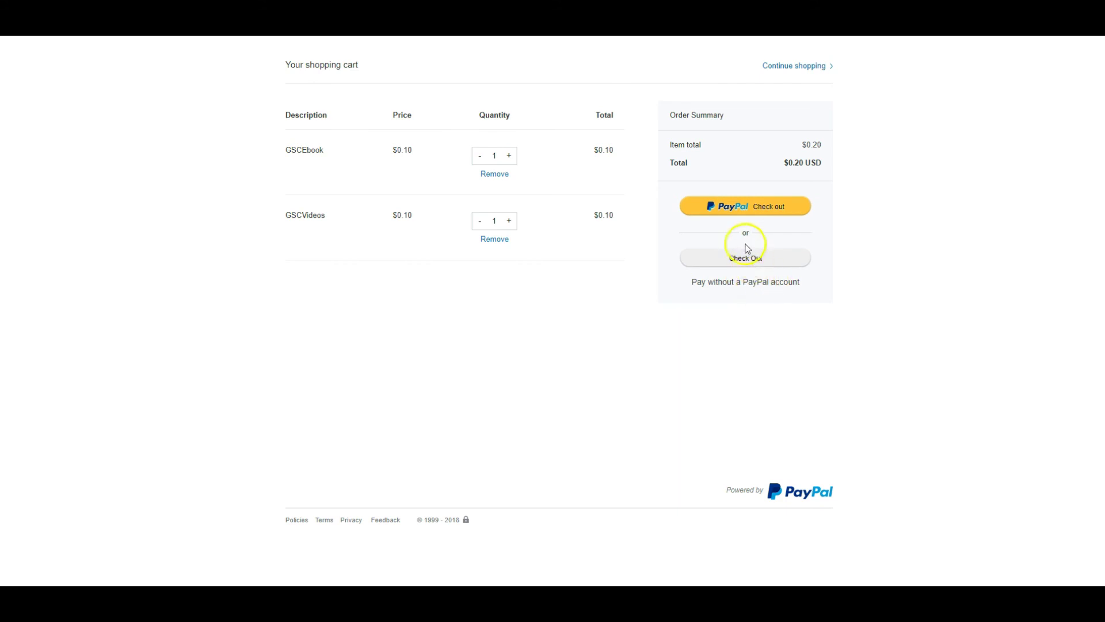
Step: Start the PayPal checkout and log in with the e-mail of an account other than the seller's
{"action": "left_click", "coordinate": [737, 211]}
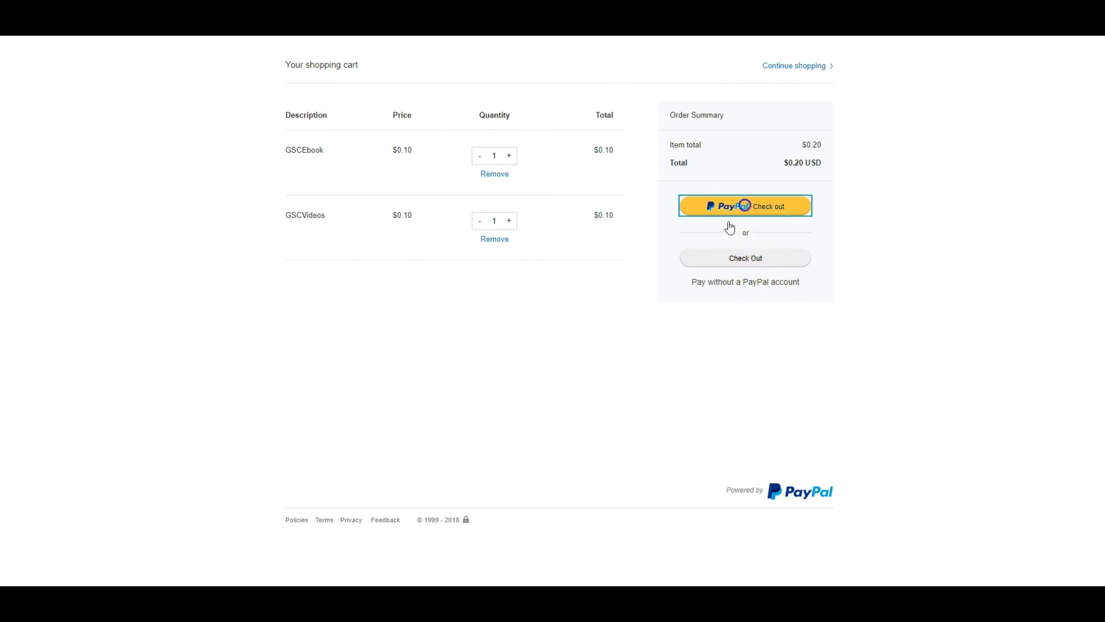
{"action": "left_click", "coordinate": [455, 243]}
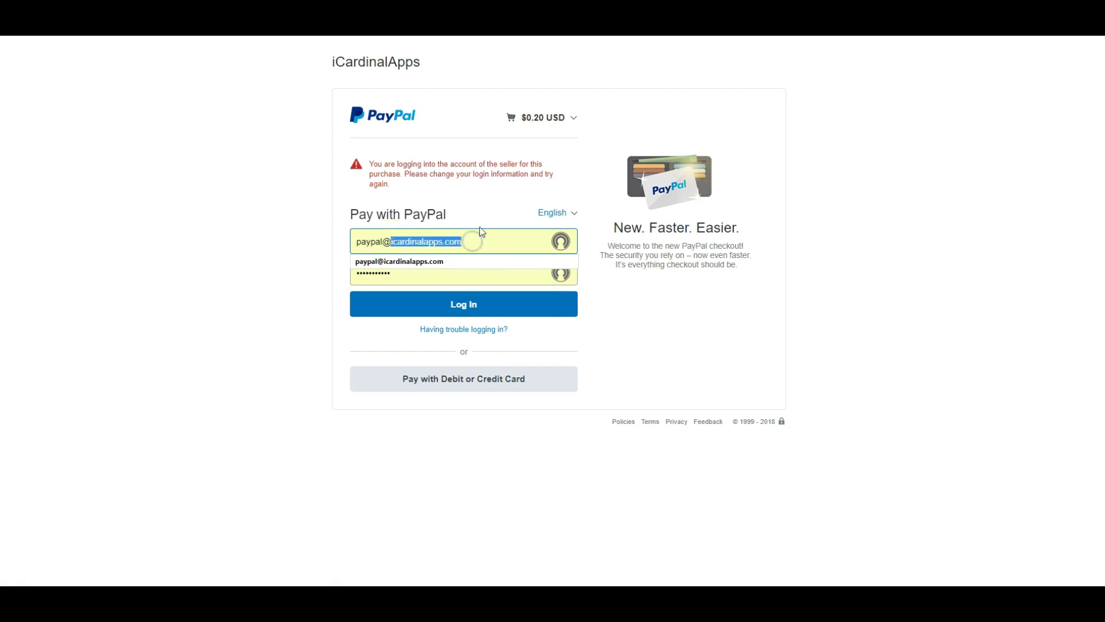
{"action": "left_click", "coordinate": [533, 307]}
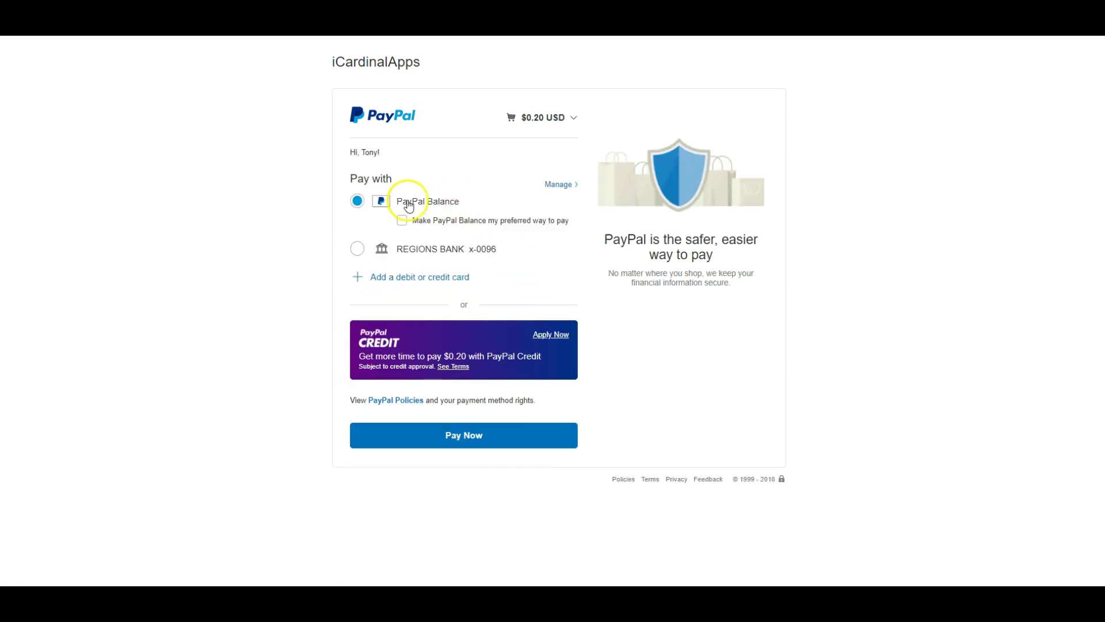
Step: Pay for the test order with PayPal Balance and return to the merchant's page
{"action": "left_click", "coordinate": [472, 438]}
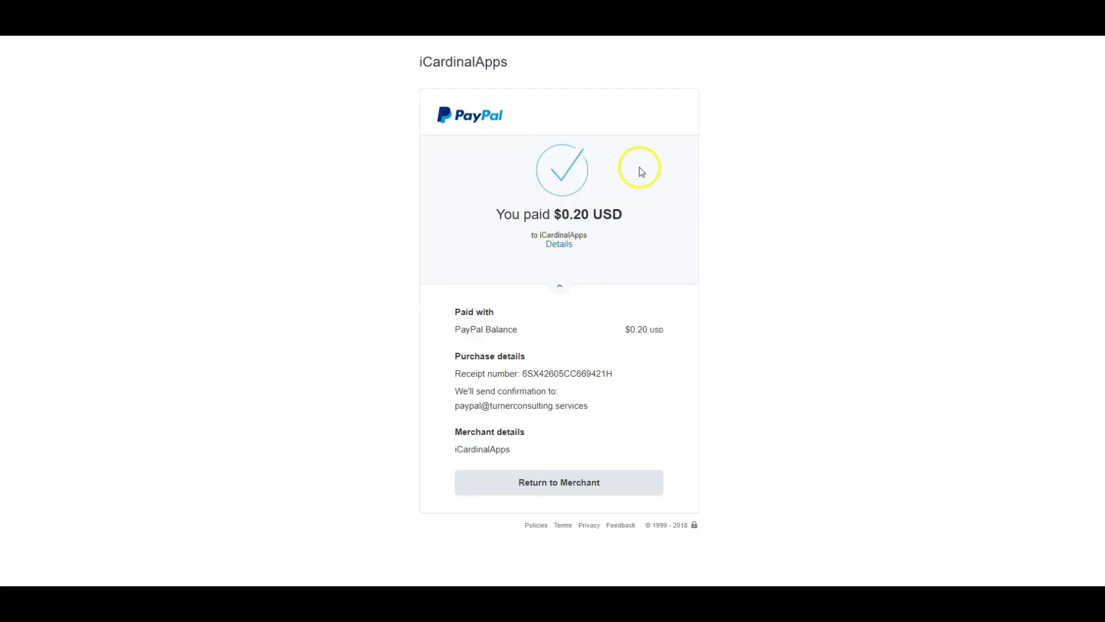
{"action": "left_click", "coordinate": [556, 484]}
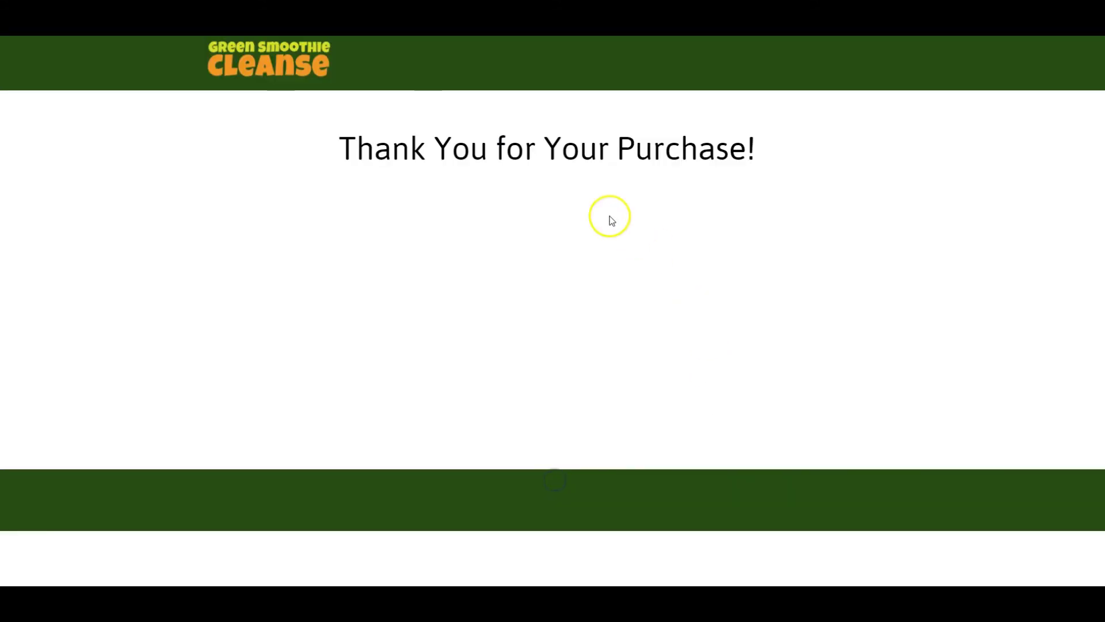